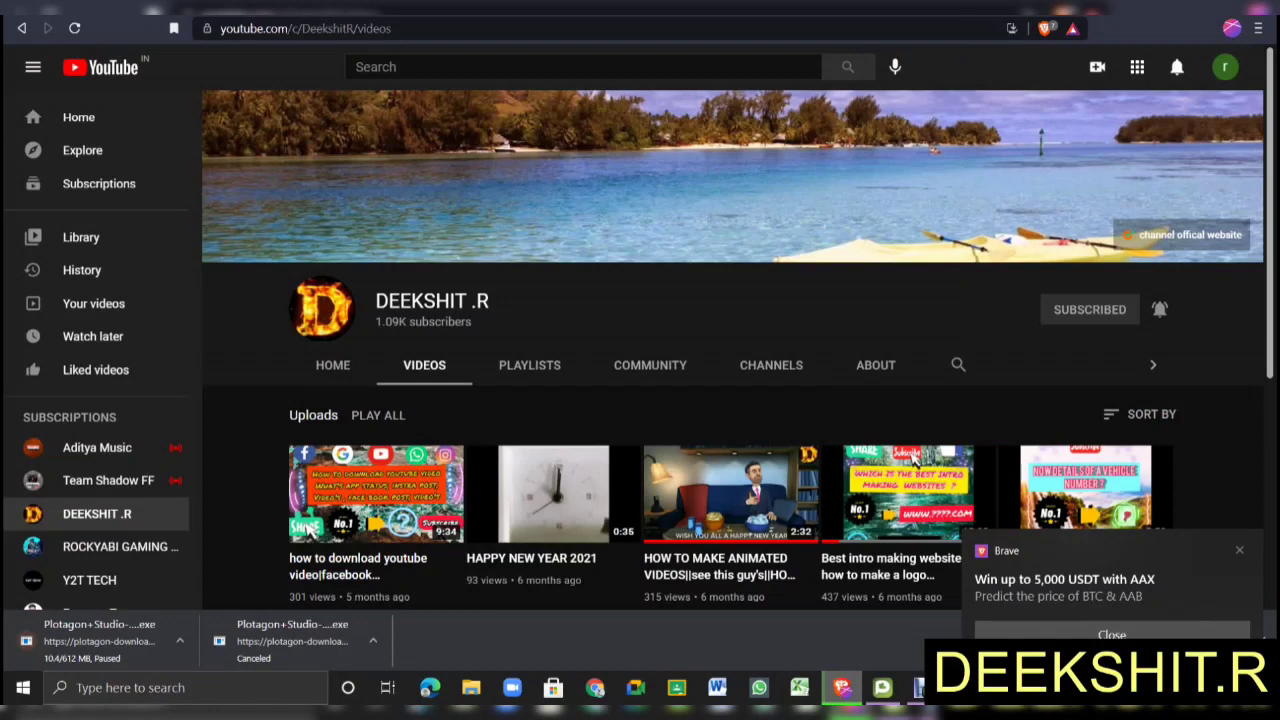
Switch to the browser tab with plotagon.com/desktop, the Plotagon Studio download page.
{"action": "key", "text": "ctrl+Tab"}
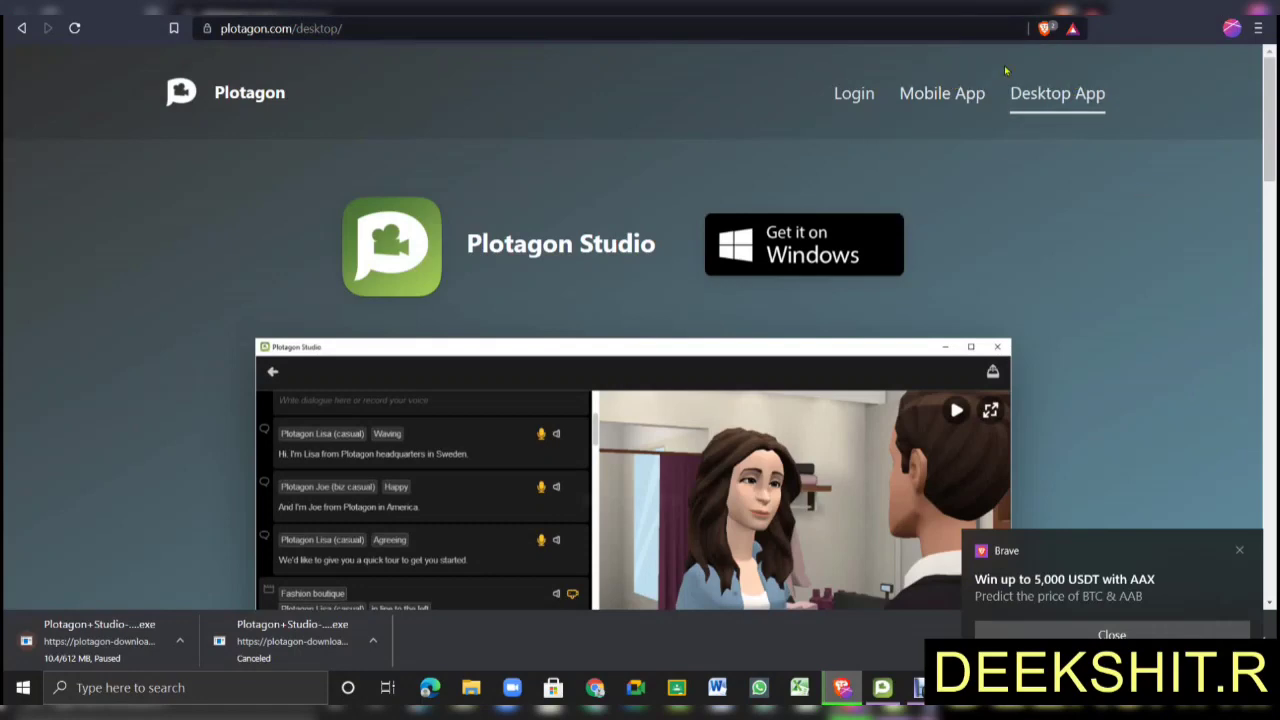
Start the Windows installer download via 'Get it on Windows' and open Brave's downloads list.
{"action": "left_click", "coordinate": [803, 260]}
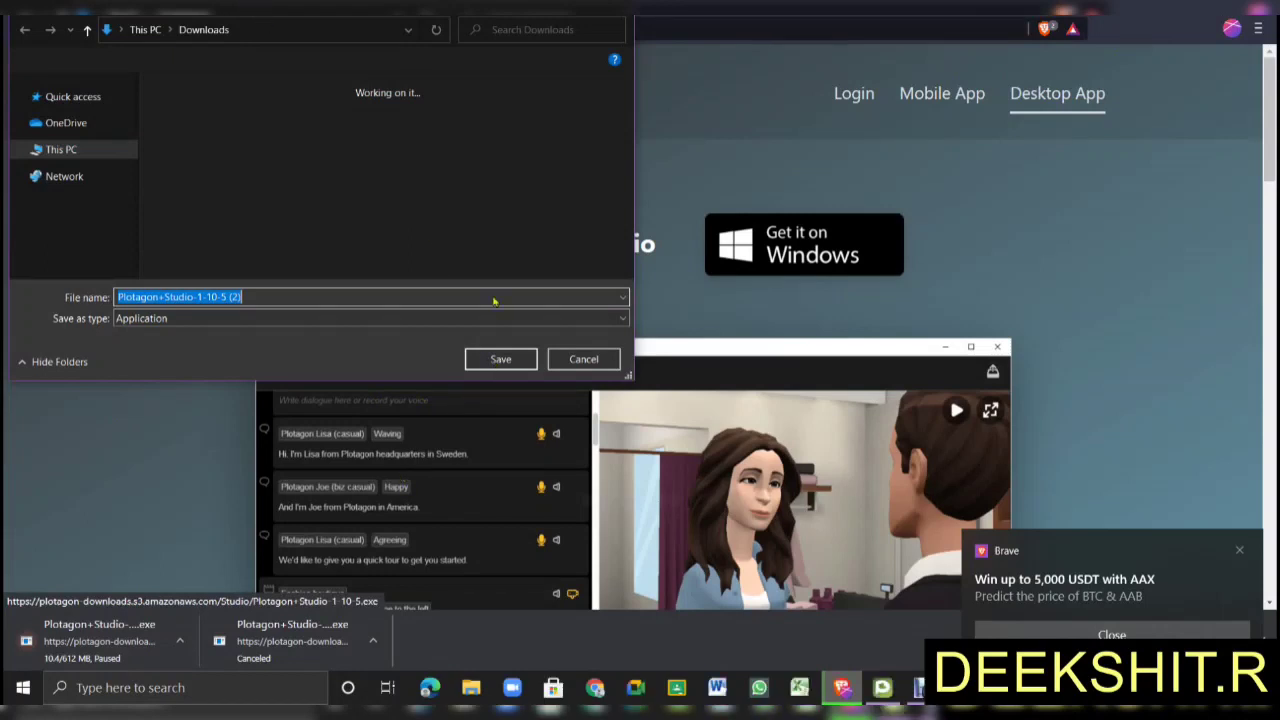
{"action": "key", "text": "Escape"}
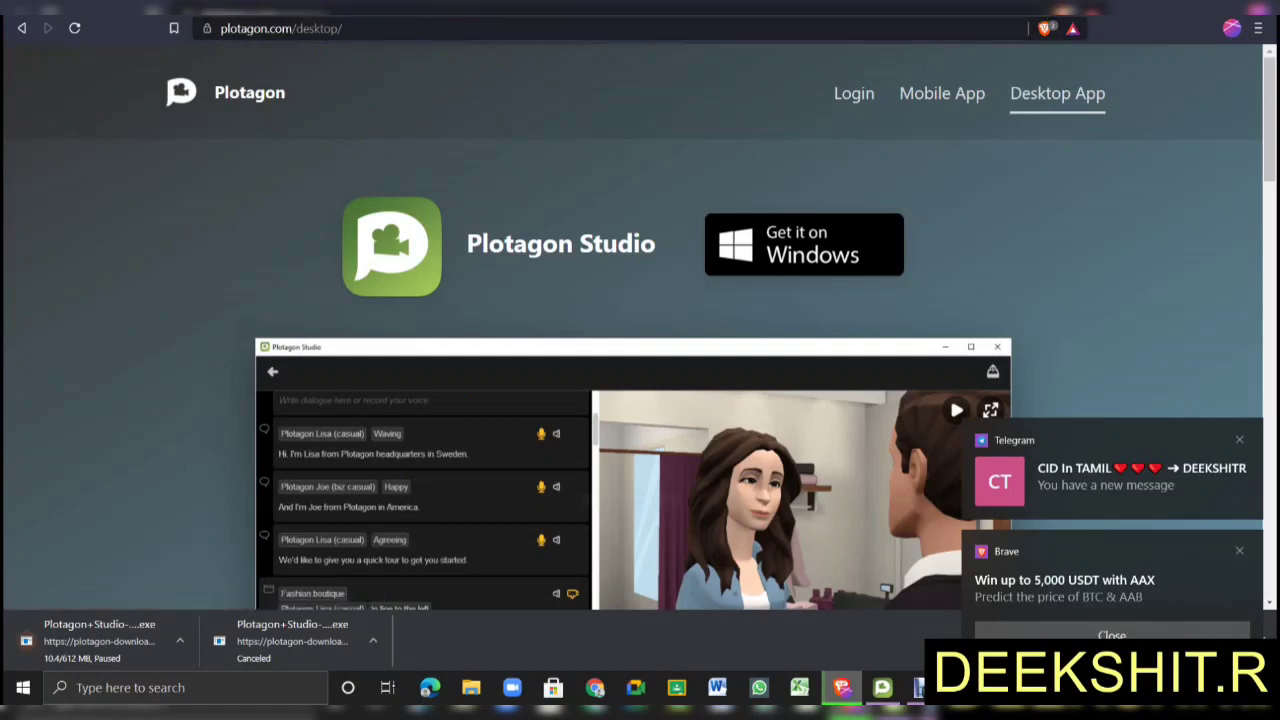
{"action": "key", "text": "ctrl+j"}
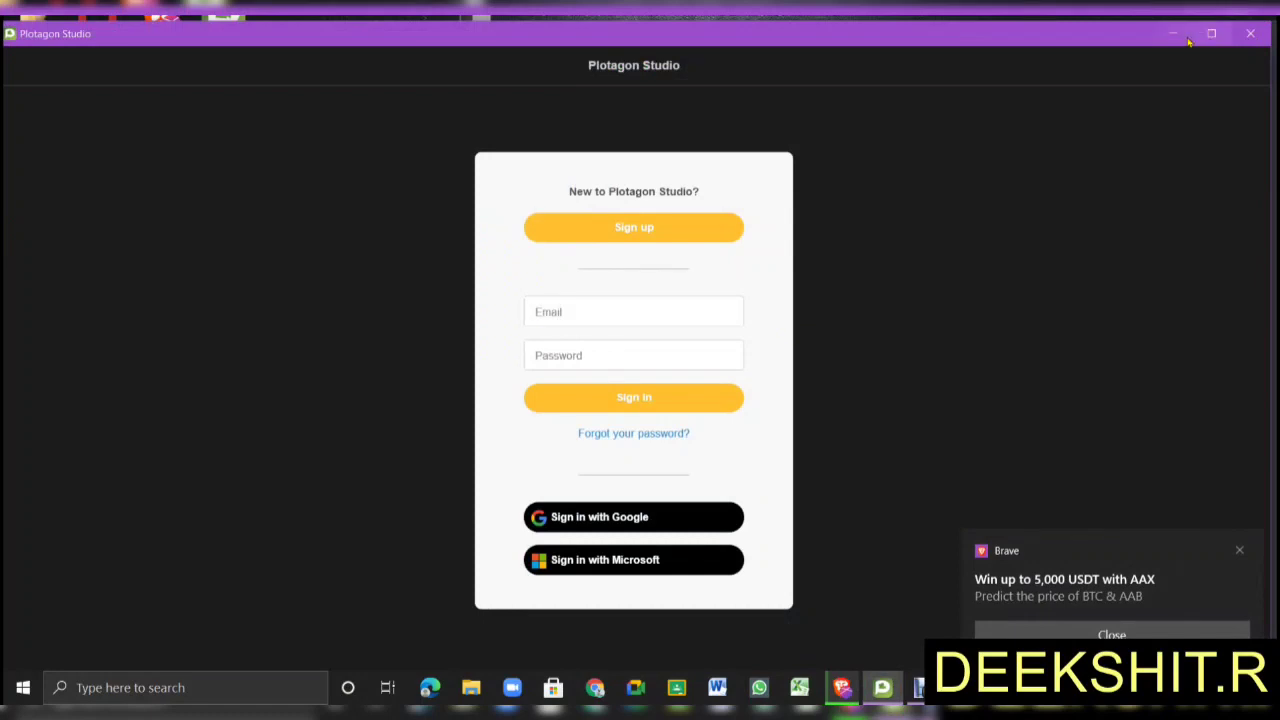
{"action": "left_click", "coordinate": [1186, 38]}
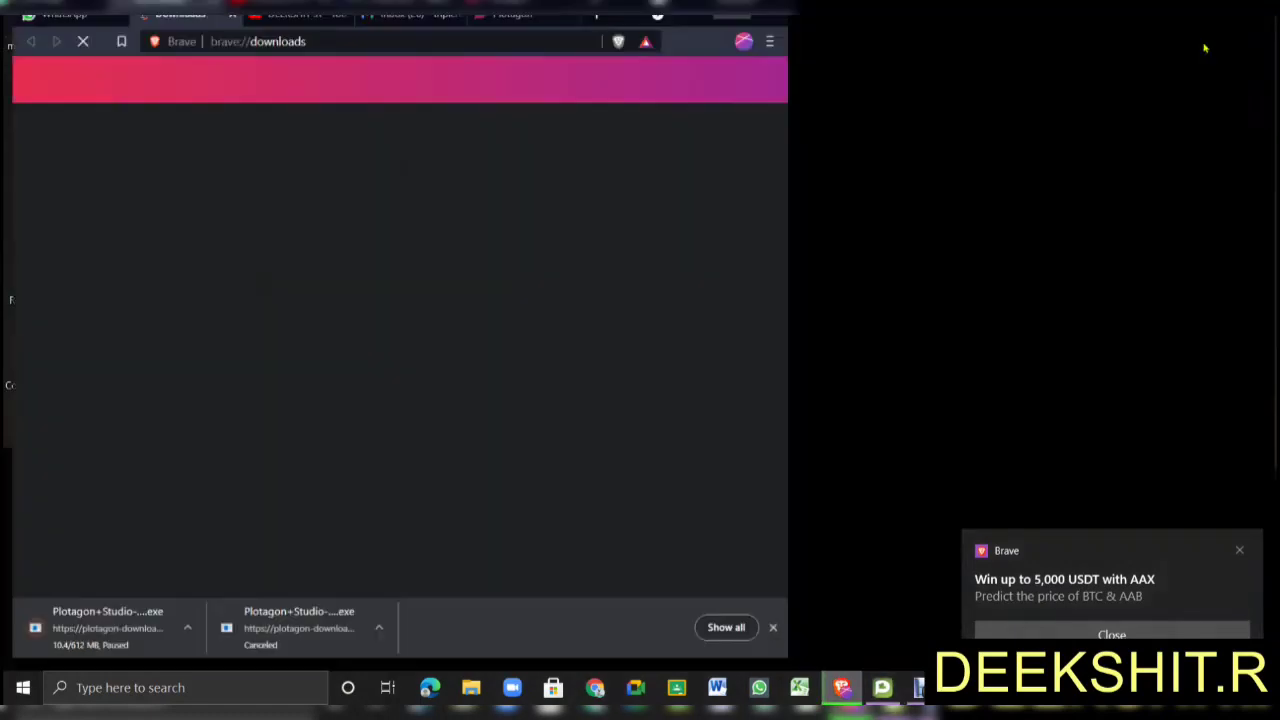
Pause the duplicate download and show the finished Plotagon+Studio-1-10-5 installer in its folder.
{"action": "left_click", "coordinate": [1223, 34]}
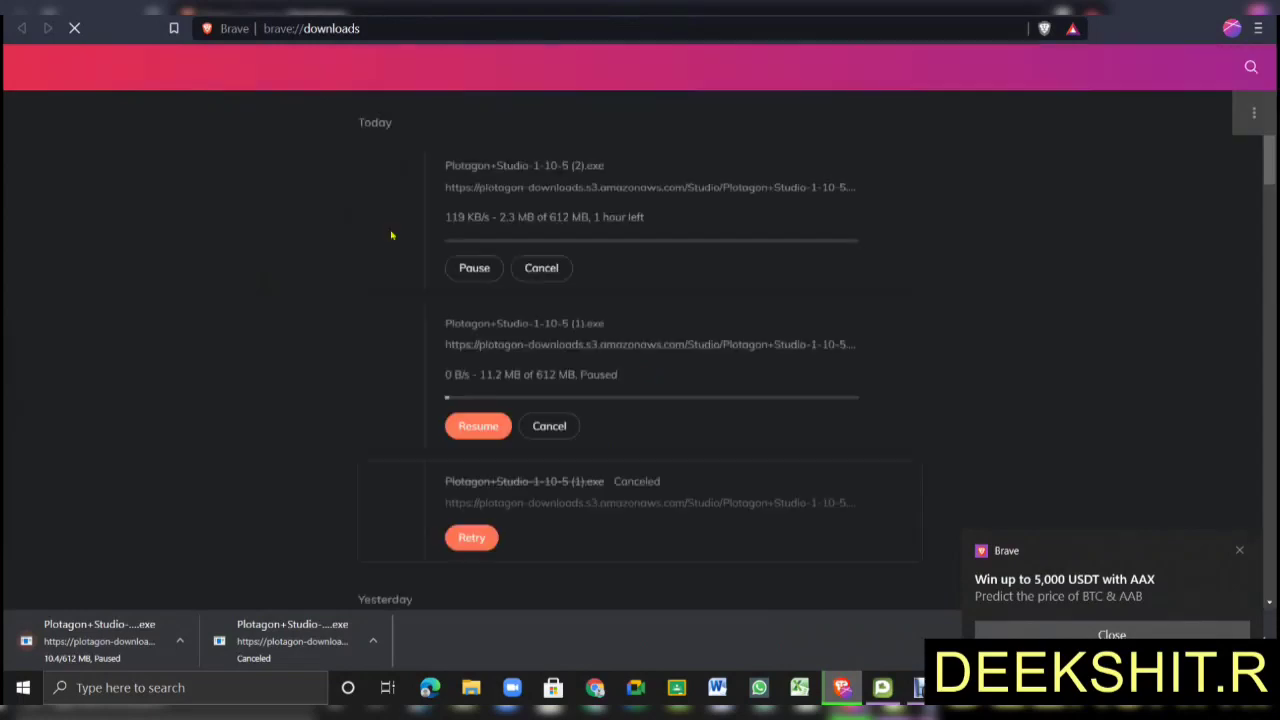
{"action": "left_click", "coordinate": [478, 272]}
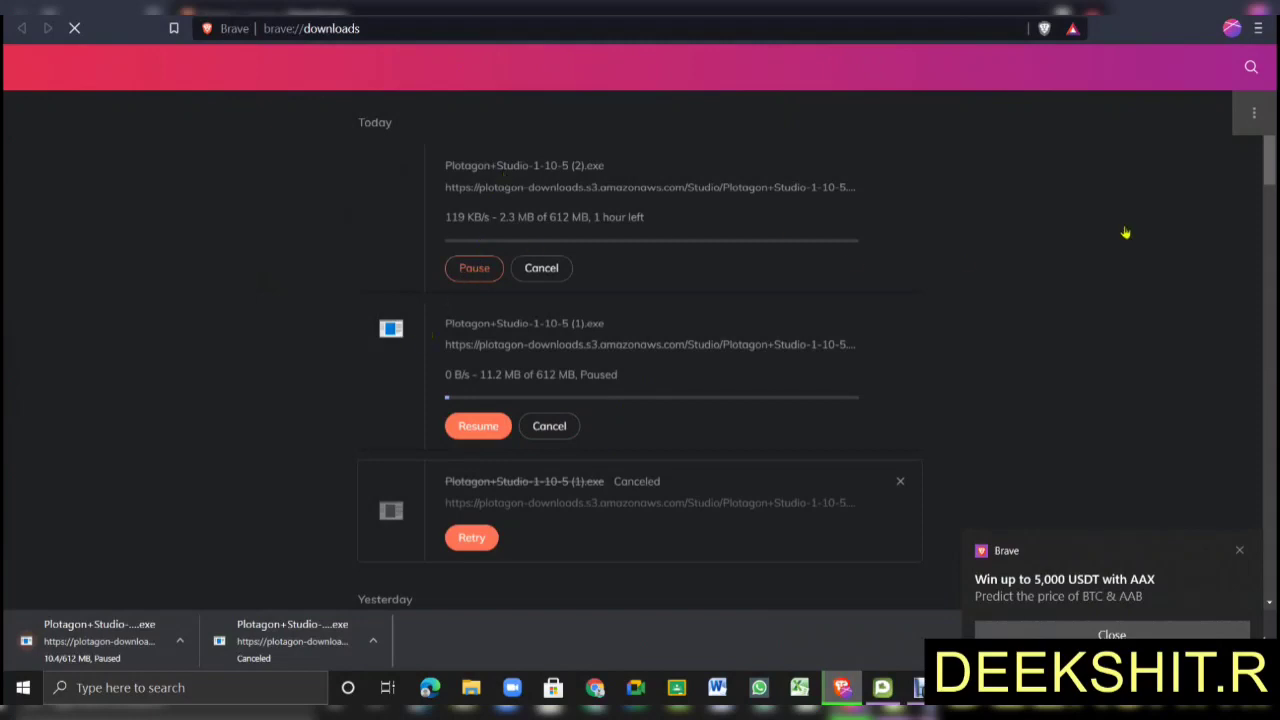
{"action": "scroll", "coordinate": [1274, 178], "scroll_direction": "down", "scroll_amount": 1}
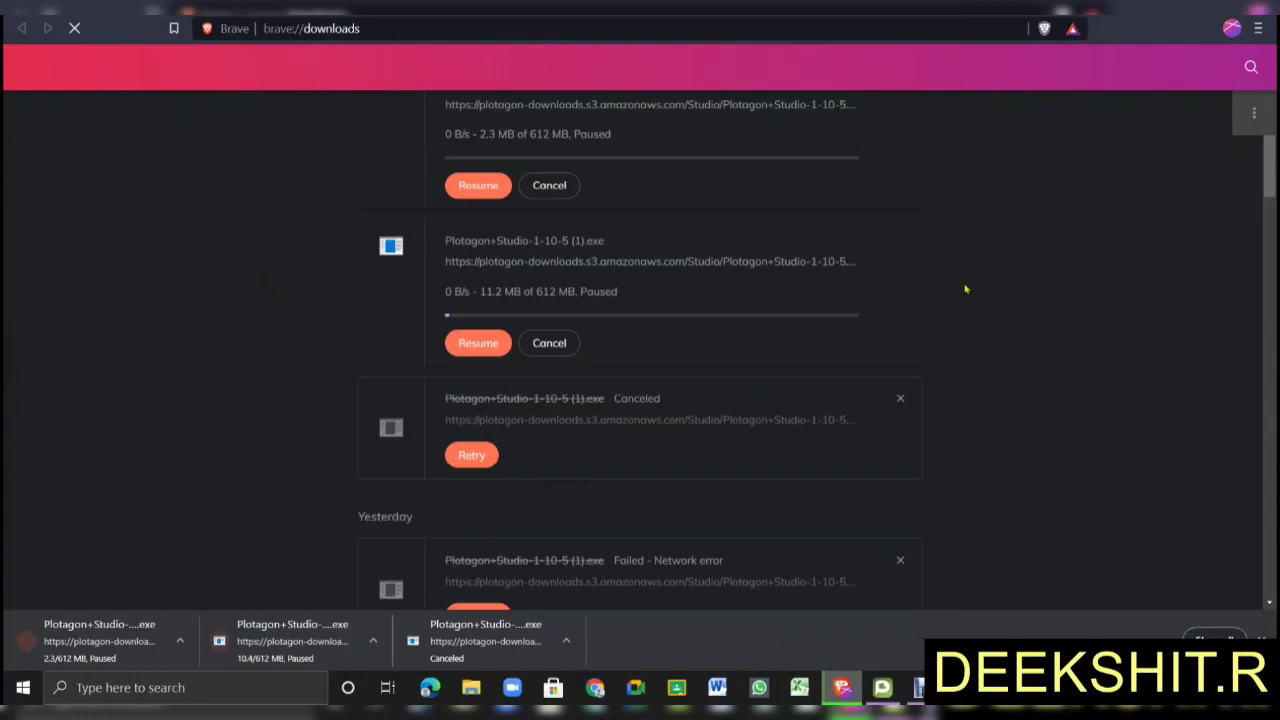
{"action": "scroll", "coordinate": [1069, 308], "scroll_direction": "down", "scroll_amount": 1}
{"action": "scroll", "coordinate": [1069, 308], "scroll_direction": "down", "scroll_amount": 3}
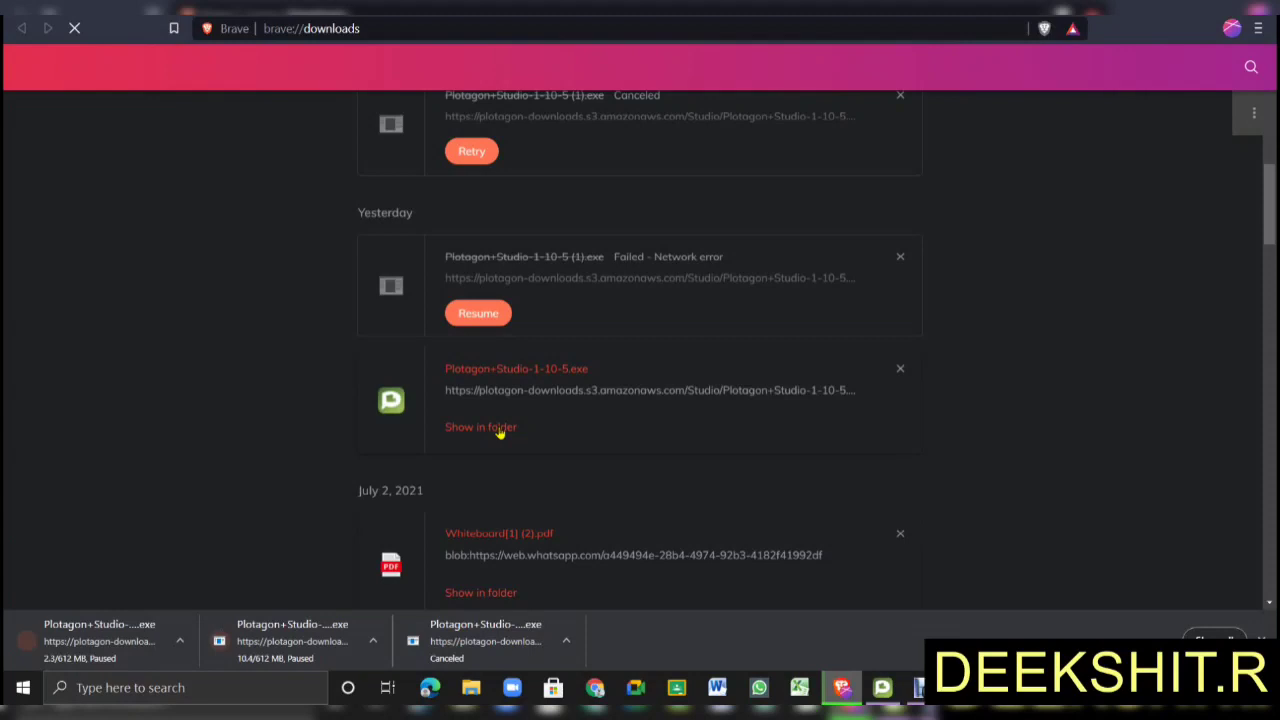
{"action": "left_click", "coordinate": [499, 428]}
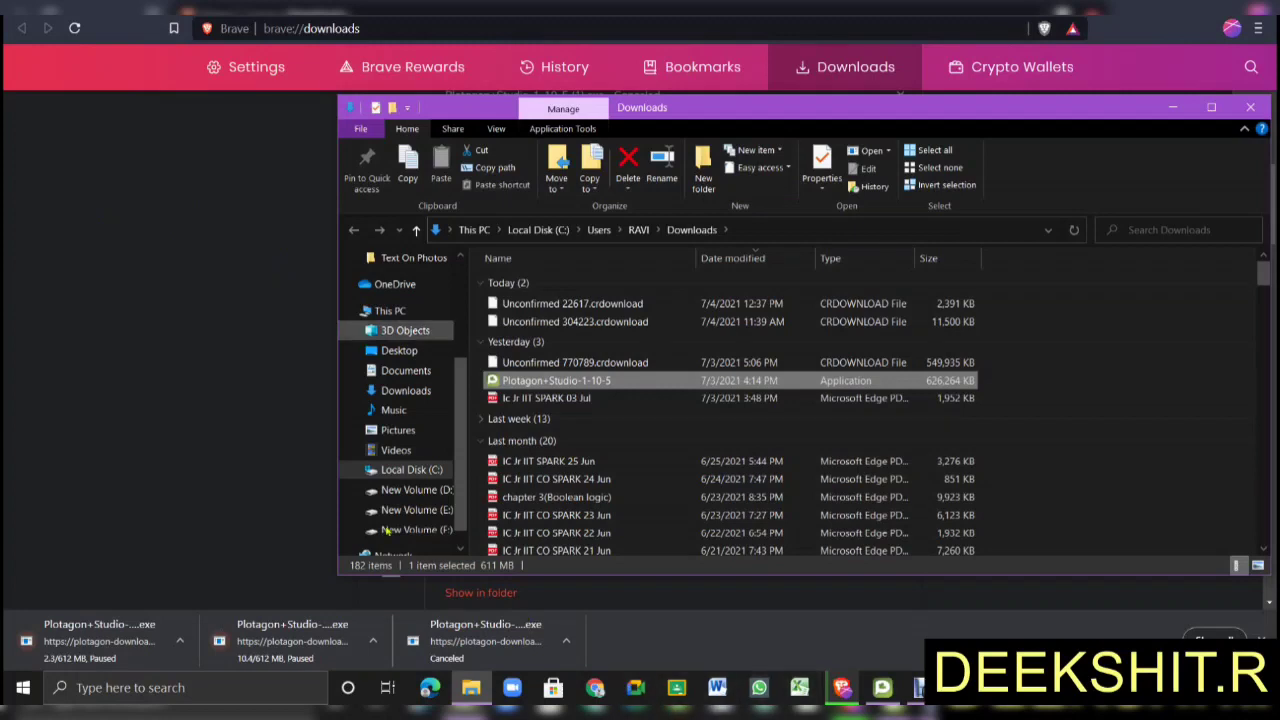
{"action": "left_click", "coordinate": [471, 687]}
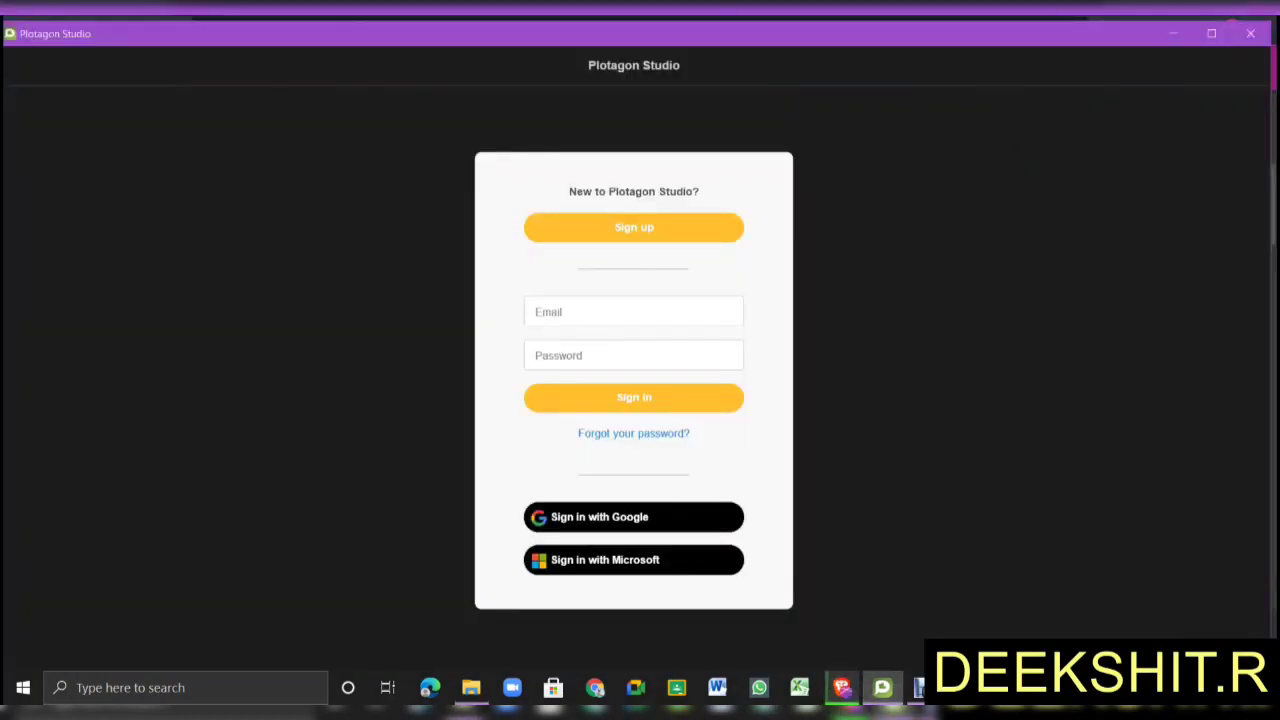
Maximize Plotagon Studio, open the Sign up form, and cancel back to sign-in.
{"action": "left_click", "coordinate": [1211, 33]}
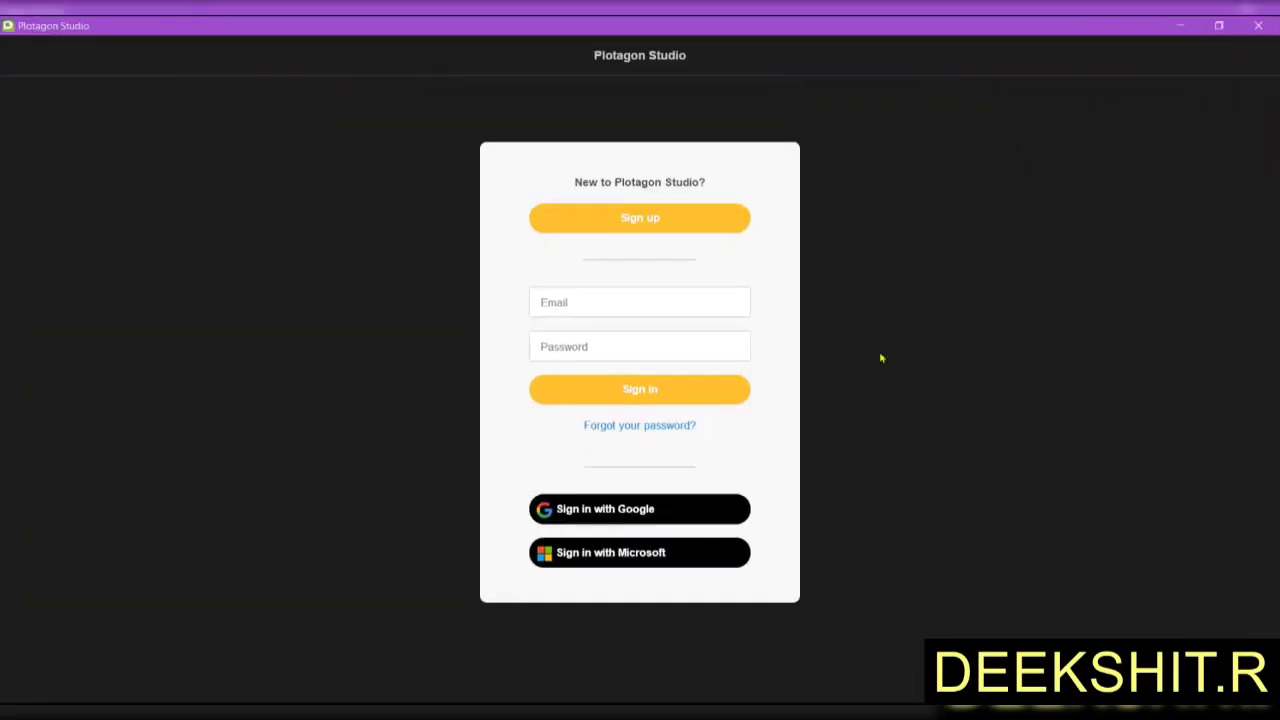
{"action": "left_click", "coordinate": [704, 227]}
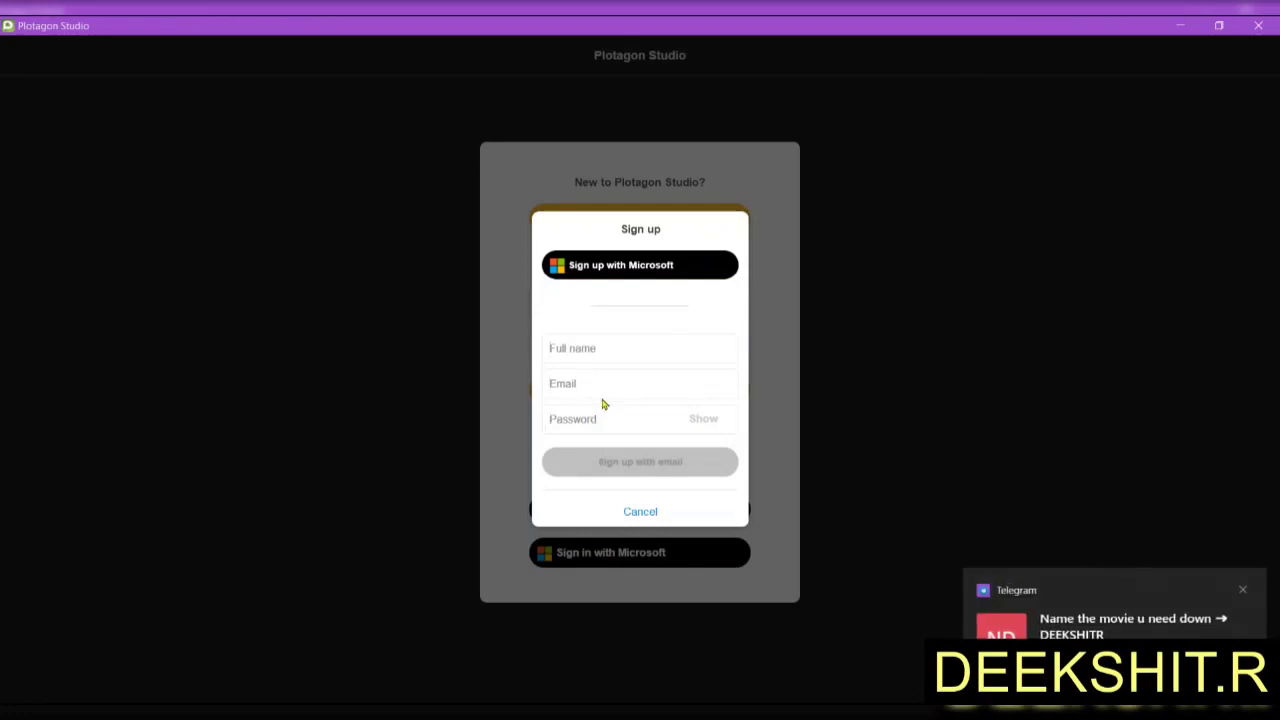
{"action": "left_click", "coordinate": [644, 512]}
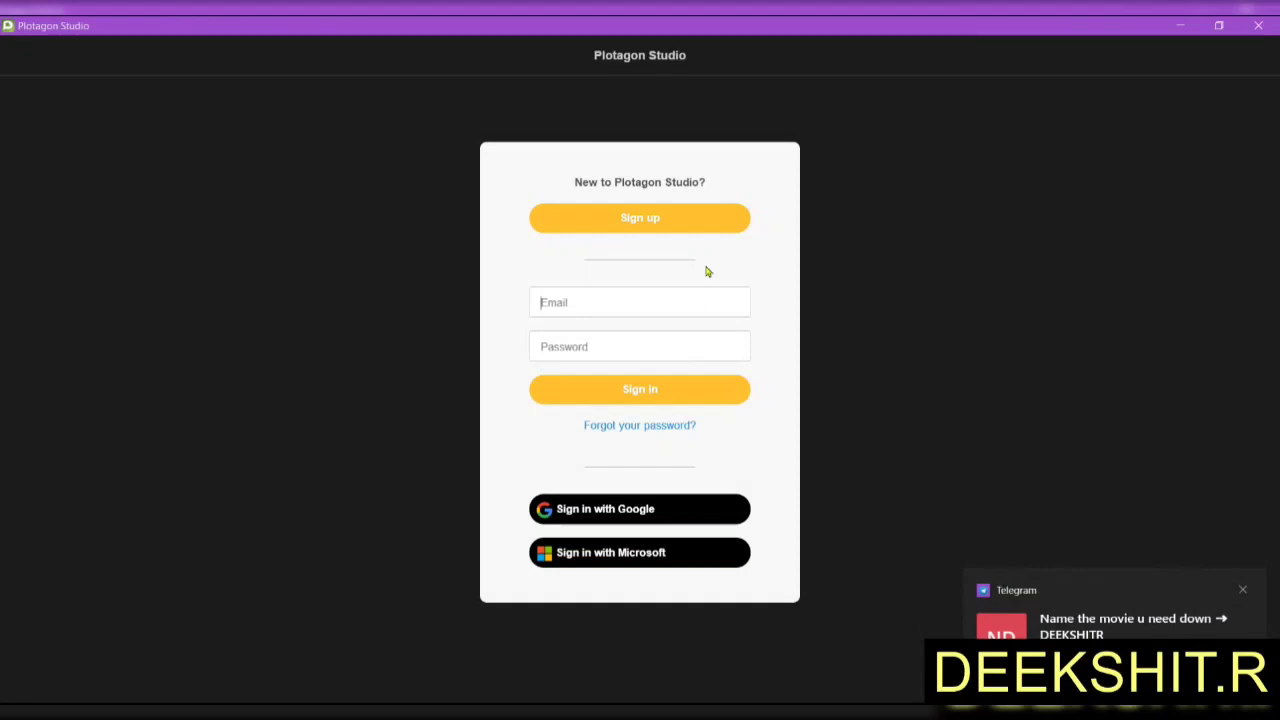
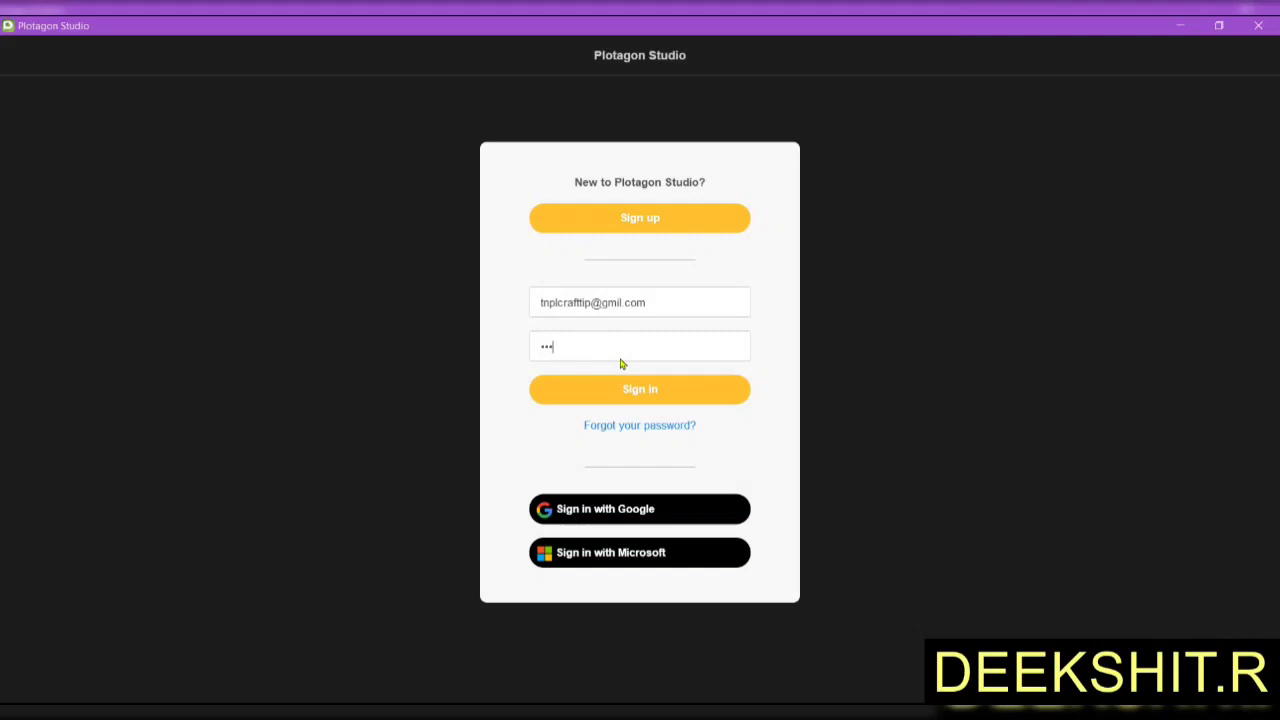
Sign in with the account e-mail and password, which get rejected as invalid.
{"action": "type", "text": "••"}
{"action": "left_click", "coordinate": [609, 402]}
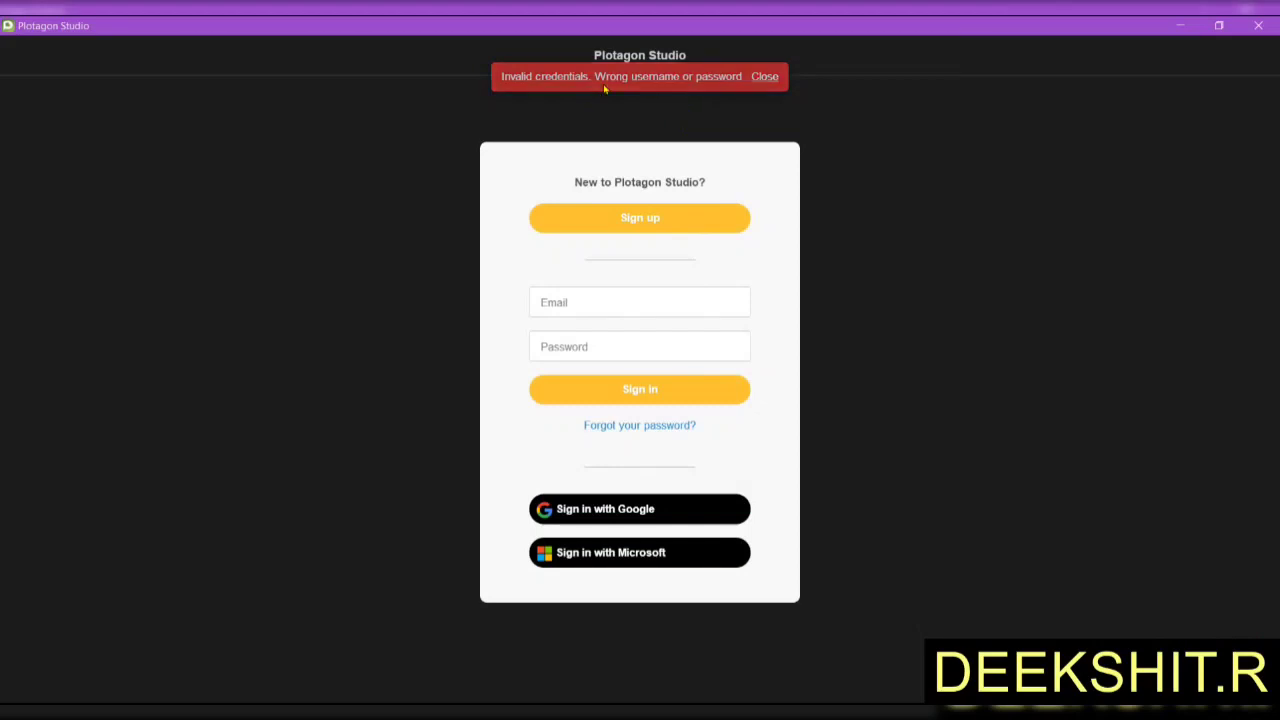
Re-enter the account e-mail and password to reach the seven untitled video projects.
{"action": "left_click", "coordinate": [590, 296]}
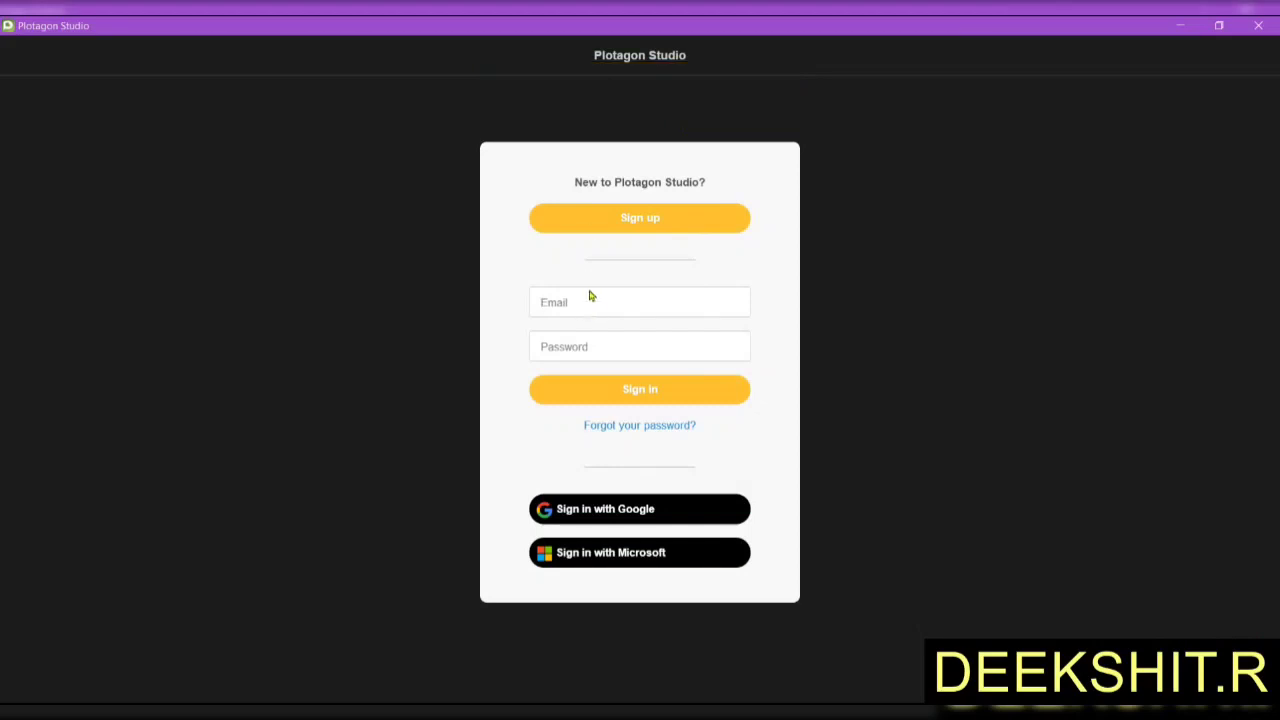
{"action": "left_click", "coordinate": [614, 349]}
{"action": "type", "text": "••••••••"}
{"action": "left_click", "coordinate": [704, 391]}
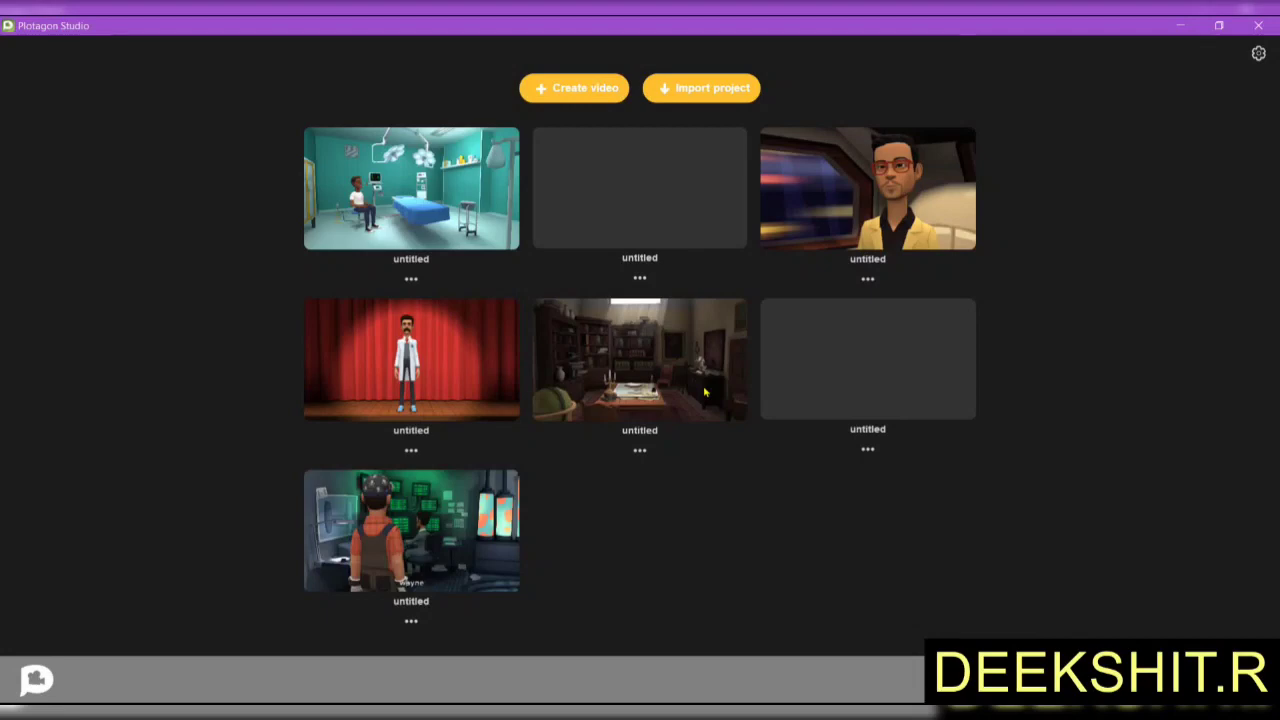
Open the operating-room Santa Claus project and maximize the editor window.
{"action": "left_click", "coordinate": [705, 392]}
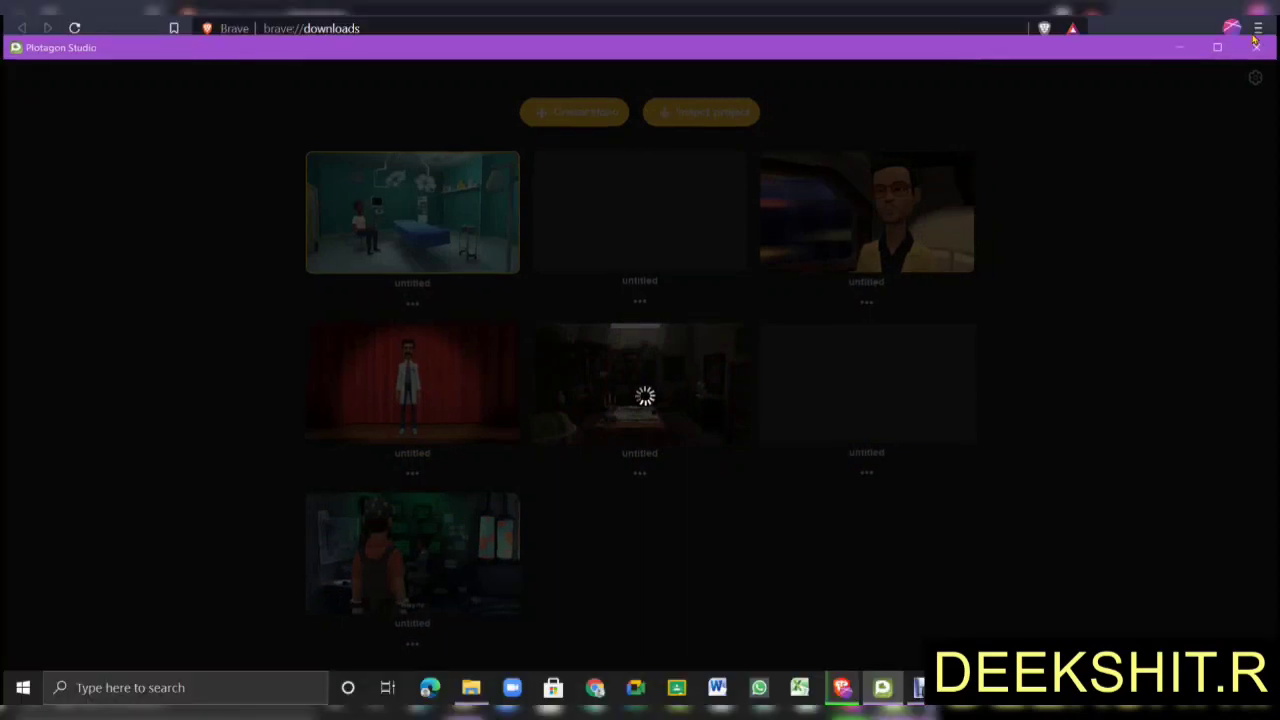
{"action": "left_click", "coordinate": [1218, 47]}
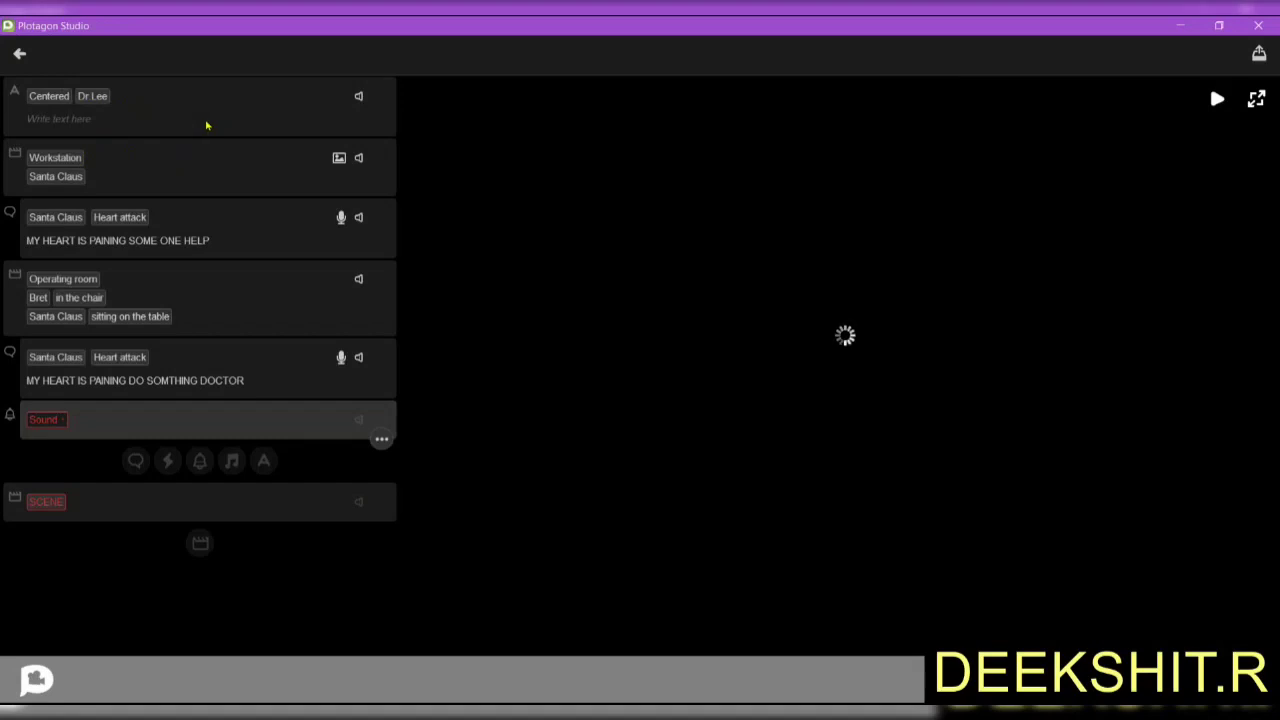
Play and then stop a preview of the Workstation scene with Santa at the computer.
{"action": "double_click", "coordinate": [897, 22]}
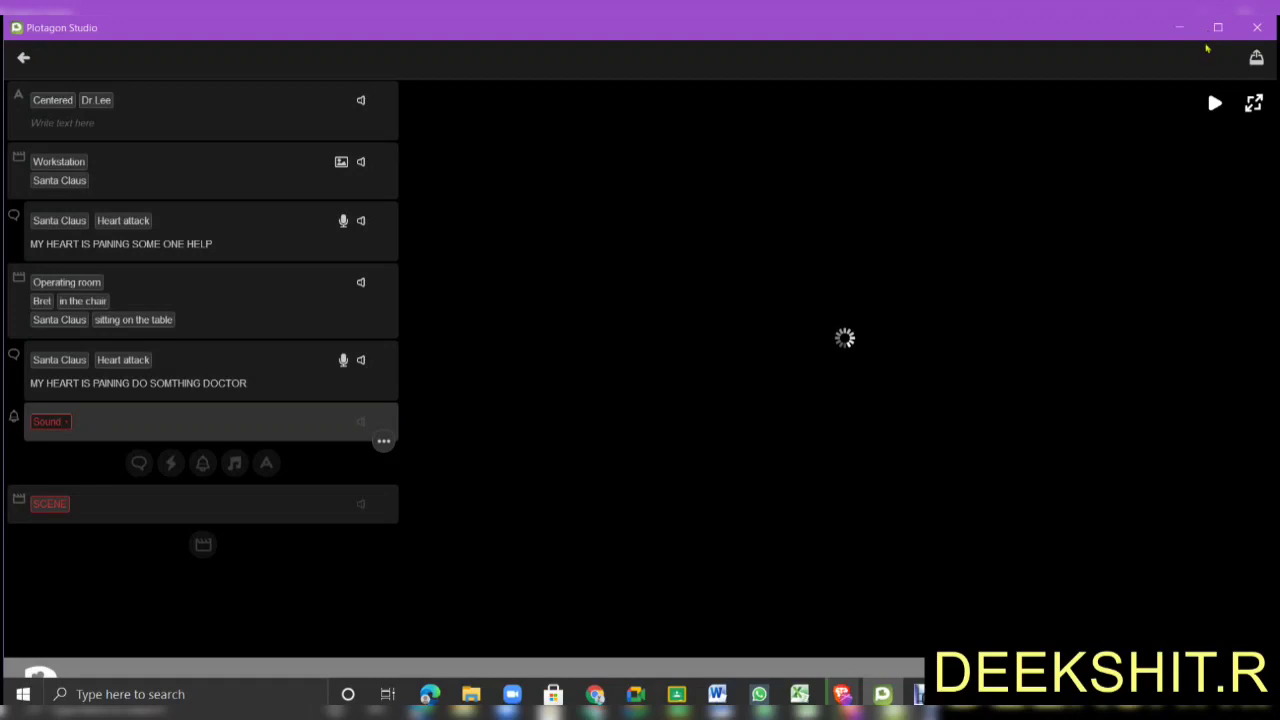
{"action": "left_click", "coordinate": [1215, 29]}
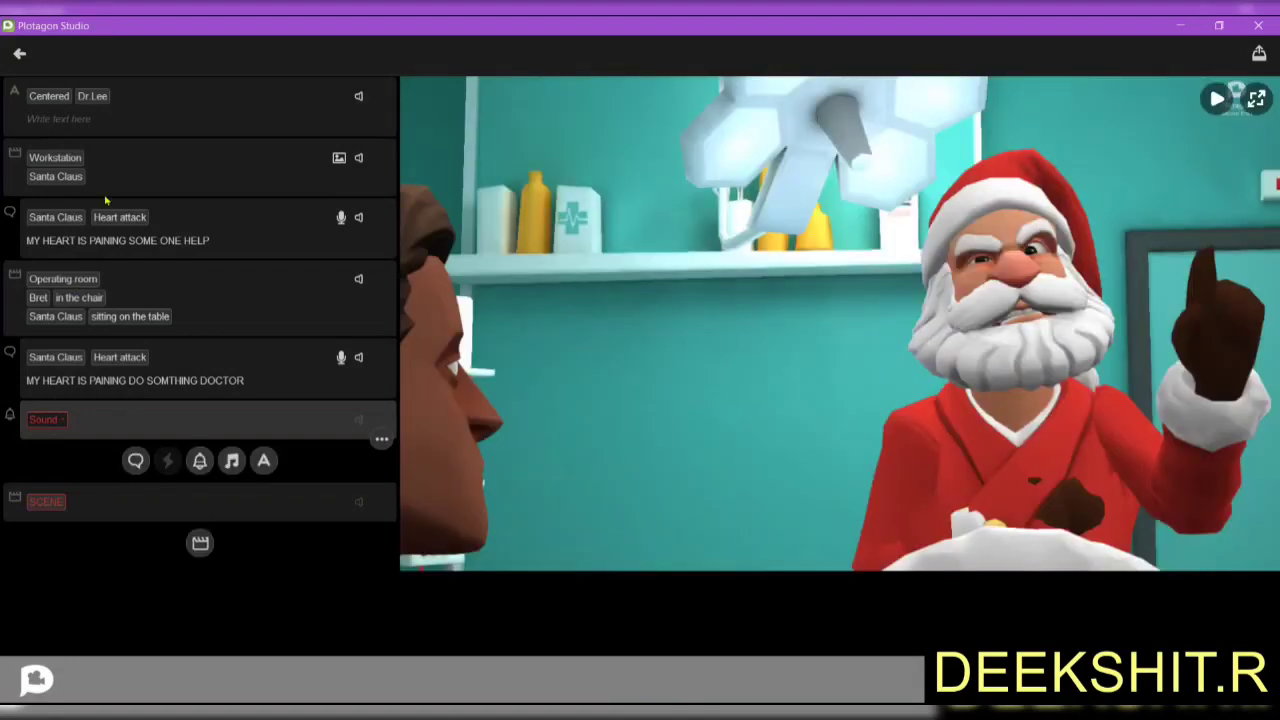
{"action": "left_click", "coordinate": [200, 172]}
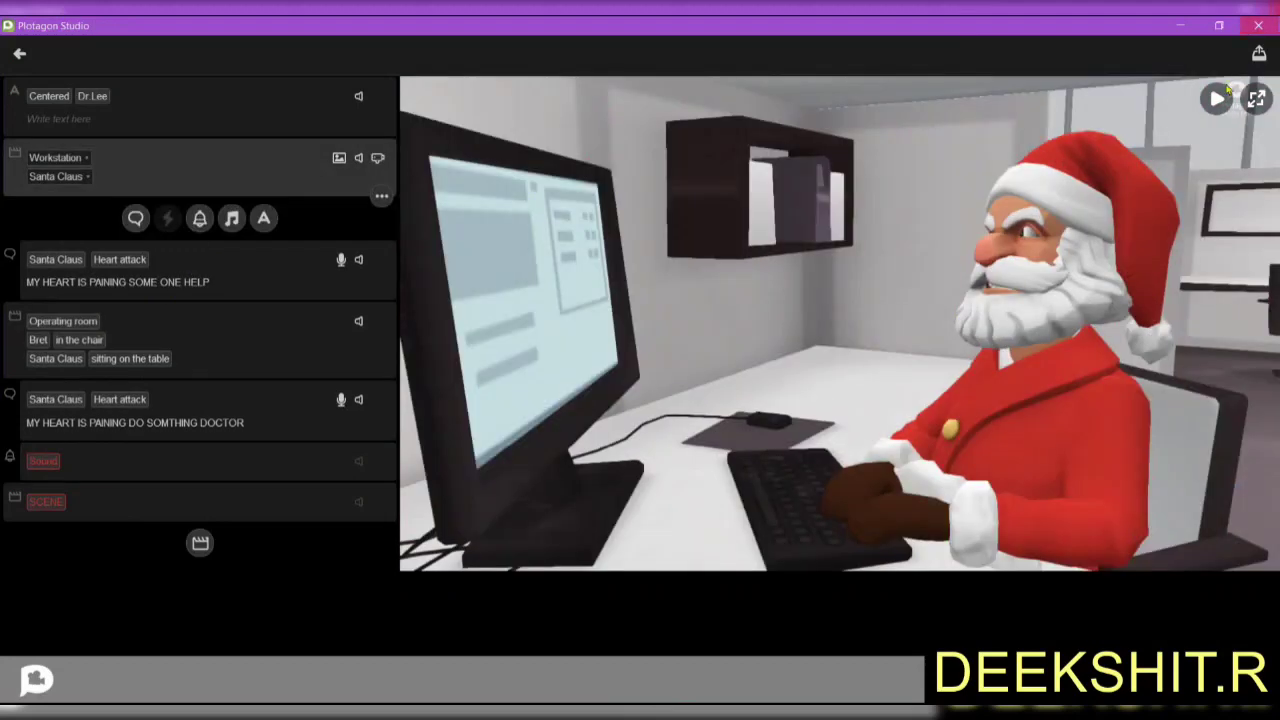
{"action": "left_click", "coordinate": [1215, 97]}
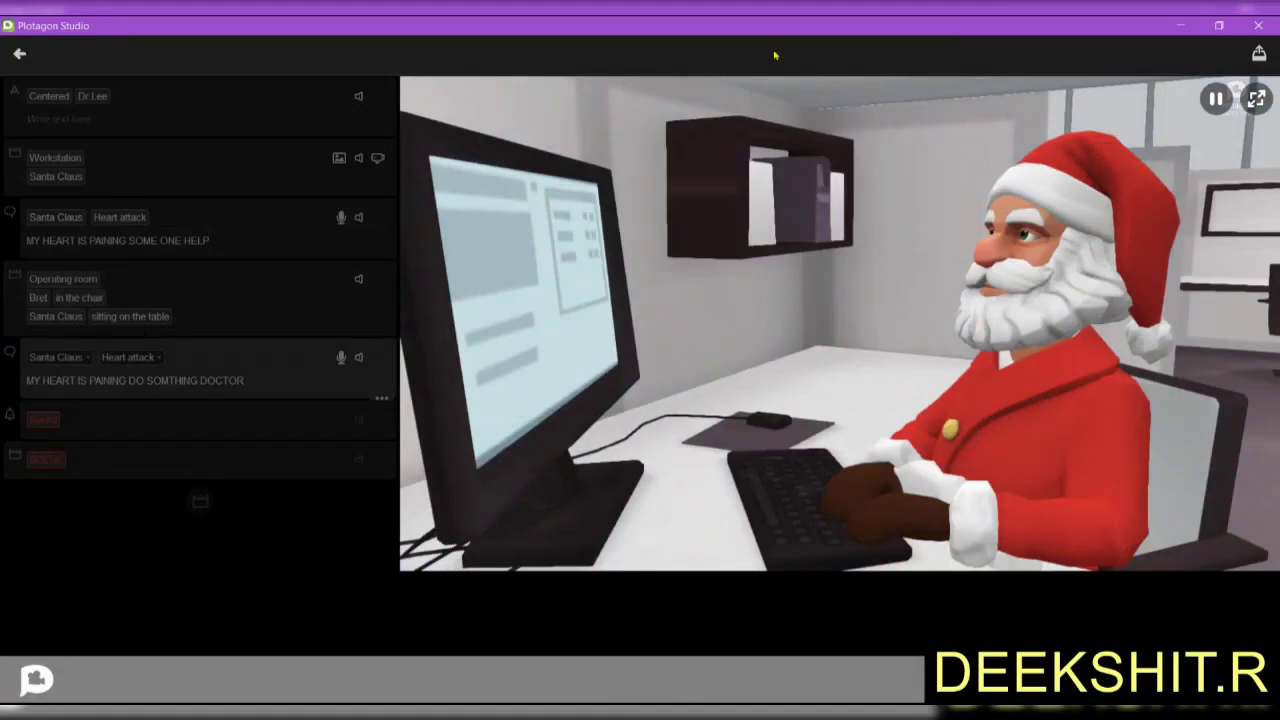
{"action": "left_click", "coordinate": [218, 157]}
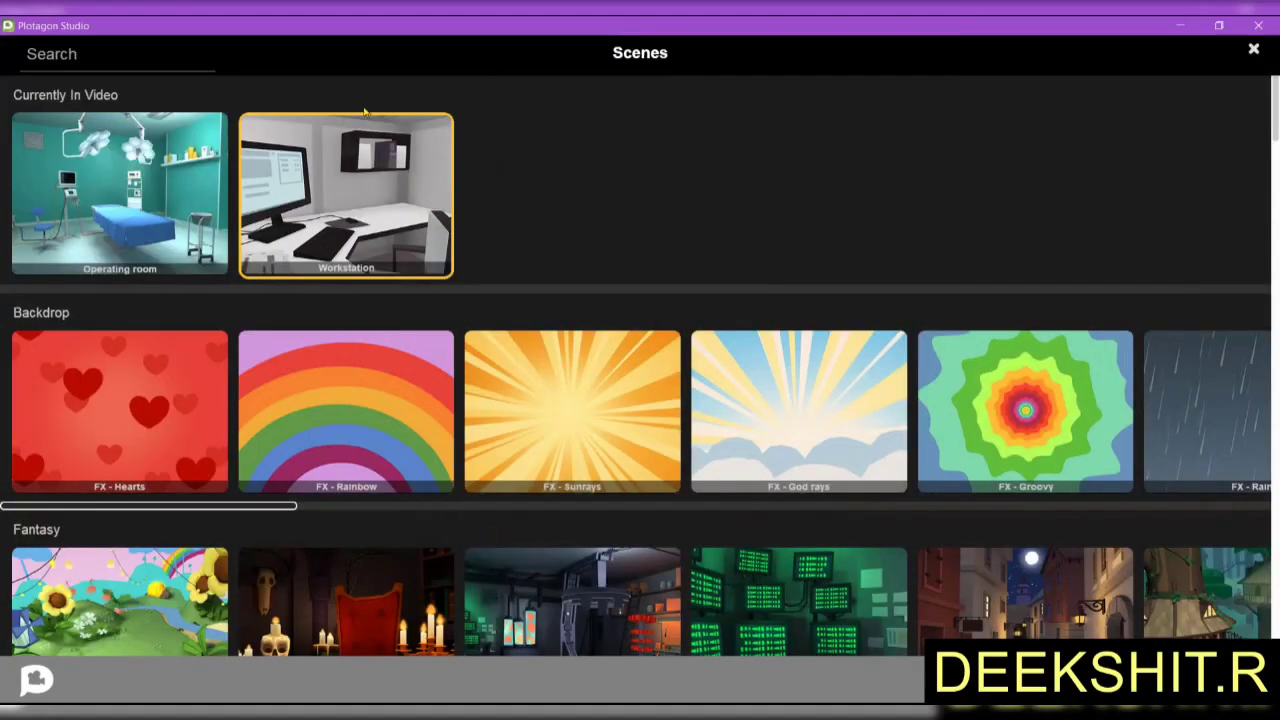
Browse the Backdrop, Fantasy, Health Care, History and Holiday scenes, then close the library.
{"action": "scroll", "coordinate": [380, 222], "scroll_direction": "down", "scroll_amount": 2}
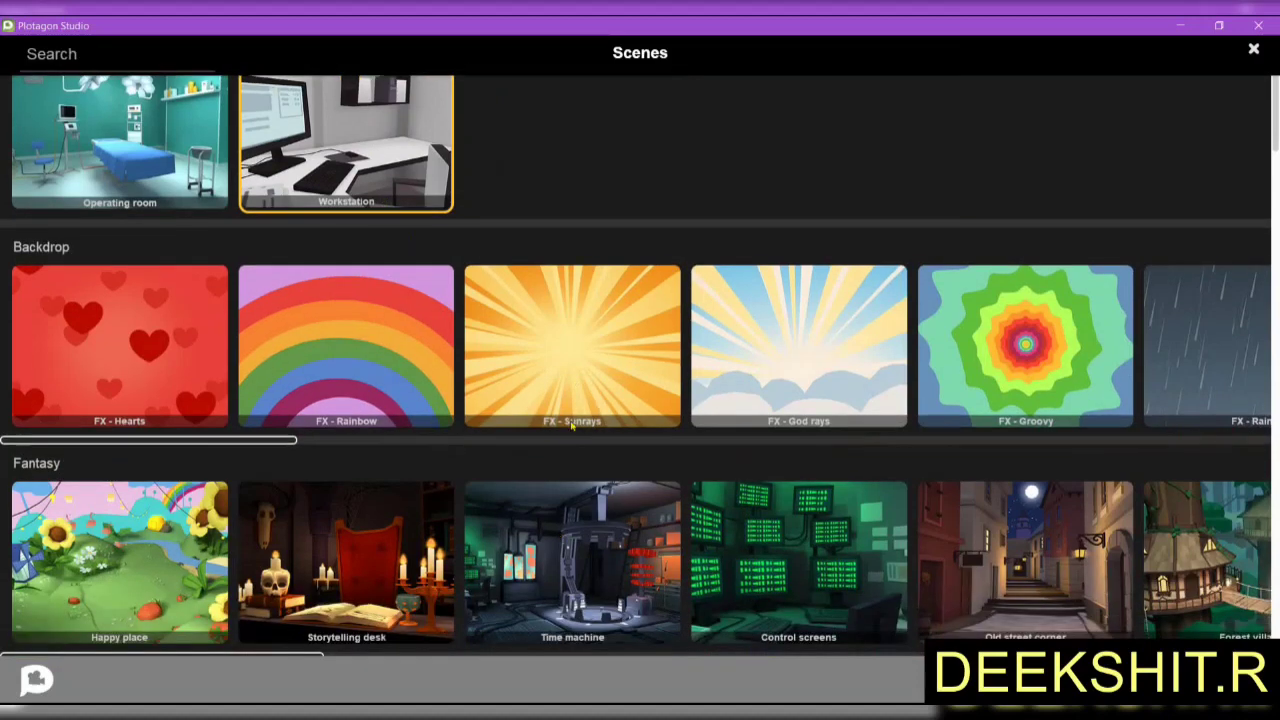
{"action": "scroll", "coordinate": [625, 625], "scroll_direction": "down", "scroll_amount": 1}
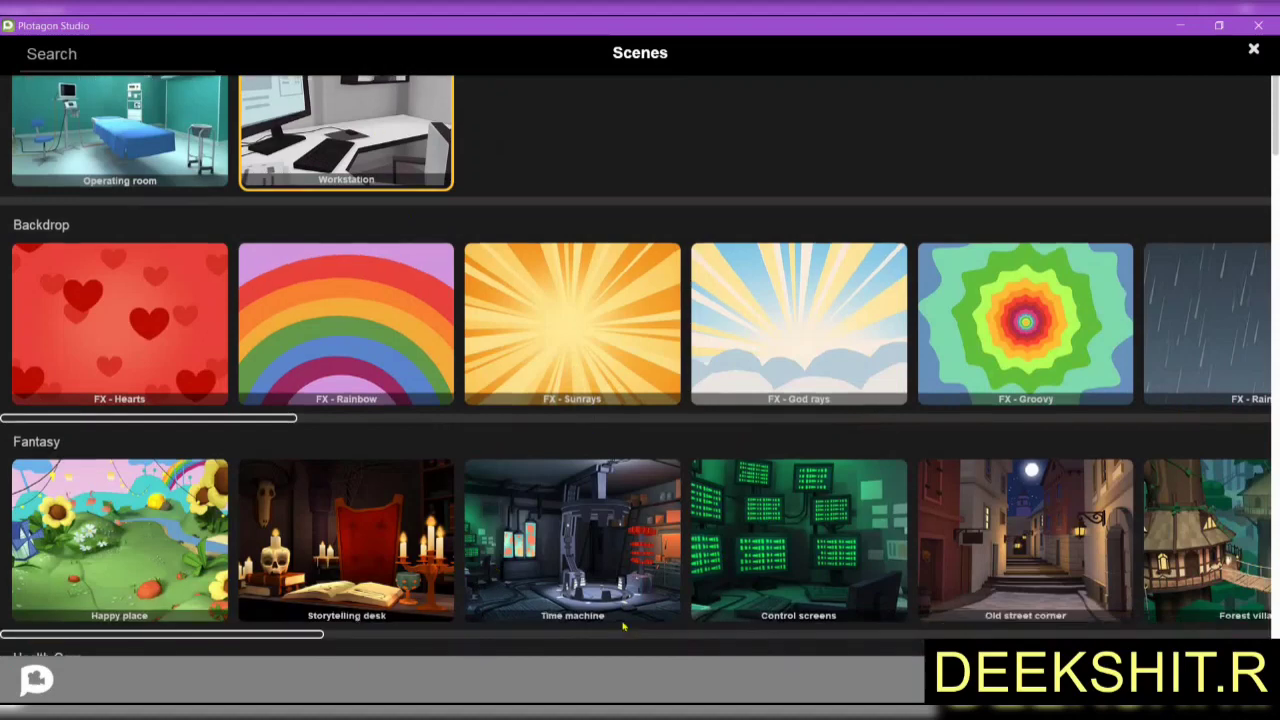
{"action": "scroll", "coordinate": [605, 548], "scroll_direction": "down", "scroll_amount": 1}
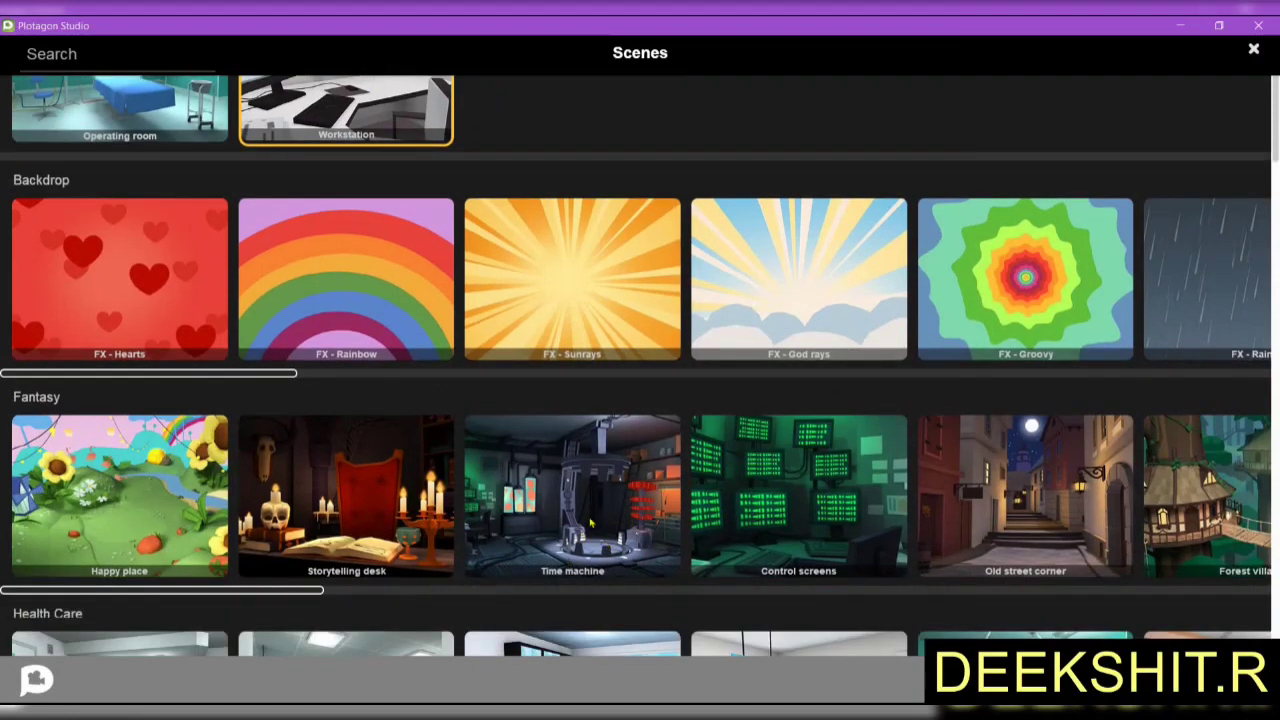
{"action": "scroll", "coordinate": [638, 480], "scroll_direction": "down", "scroll_amount": 1}
{"action": "scroll", "coordinate": [763, 405], "scroll_direction": "down", "scroll_amount": 3}
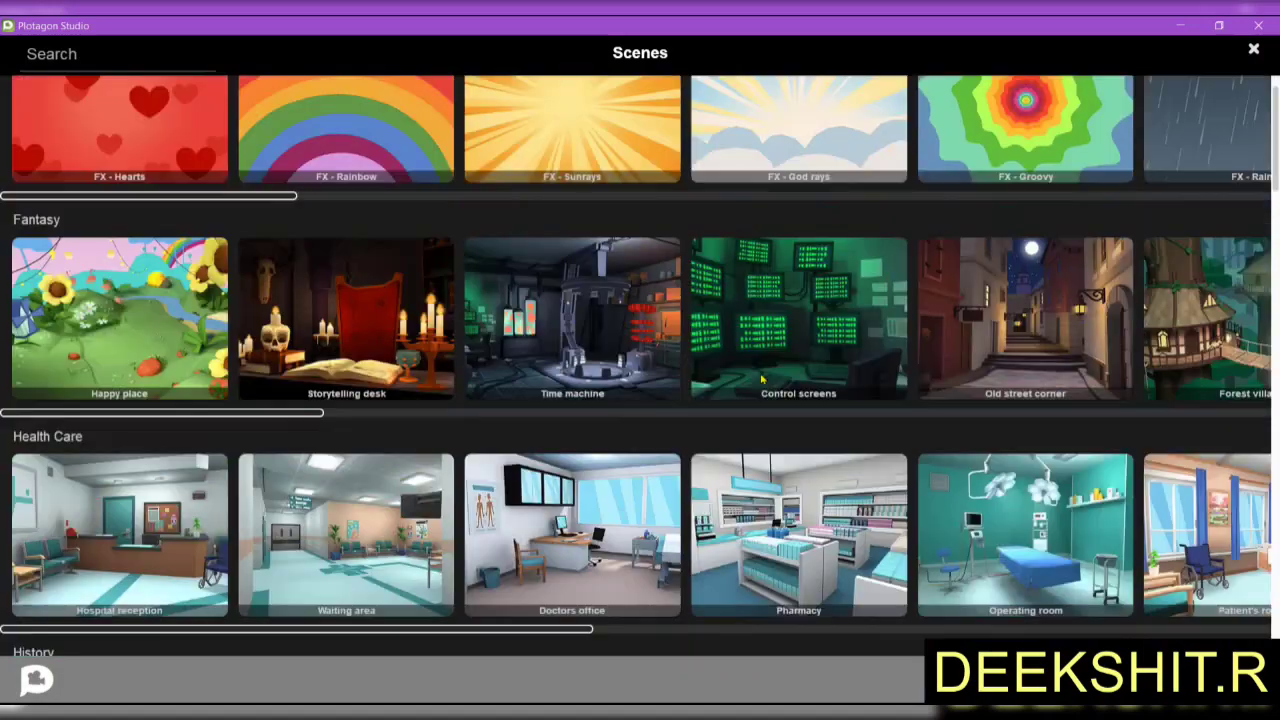
{"action": "scroll", "coordinate": [868, 283], "scroll_direction": "down", "scroll_amount": 5}
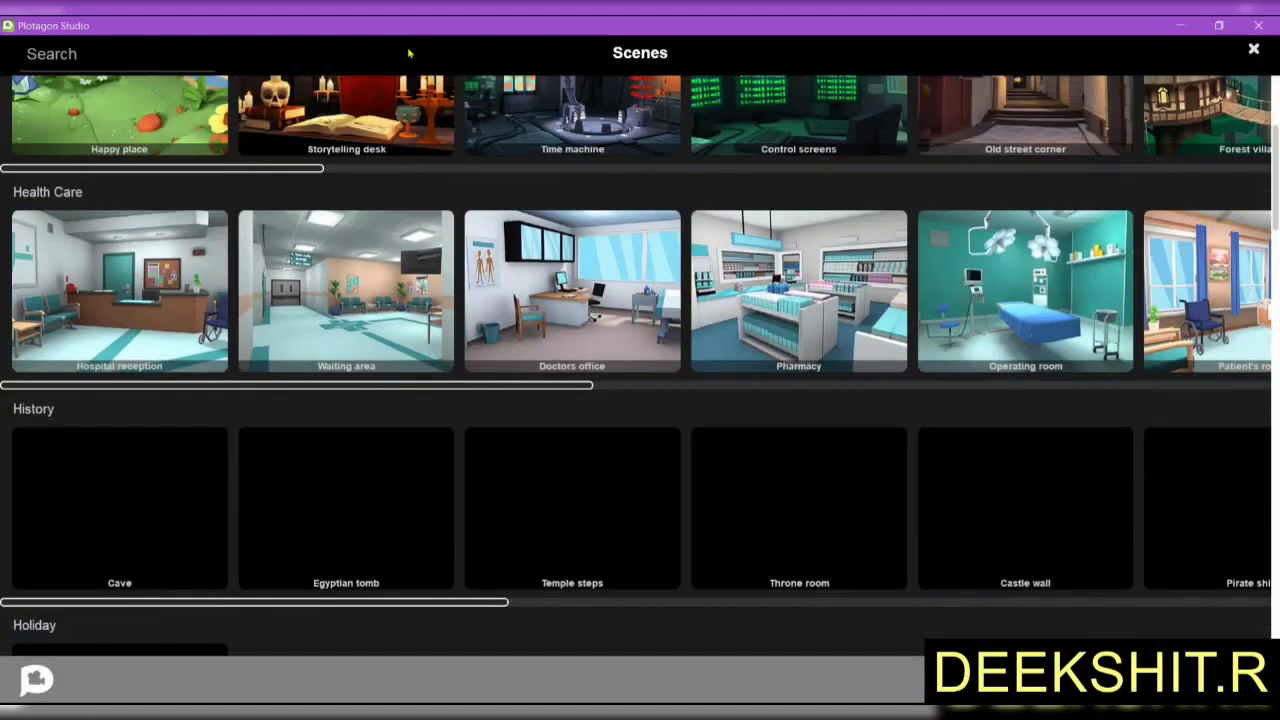
{"action": "scroll", "coordinate": [1252, 58], "scroll_direction": "down", "scroll_amount": 2}
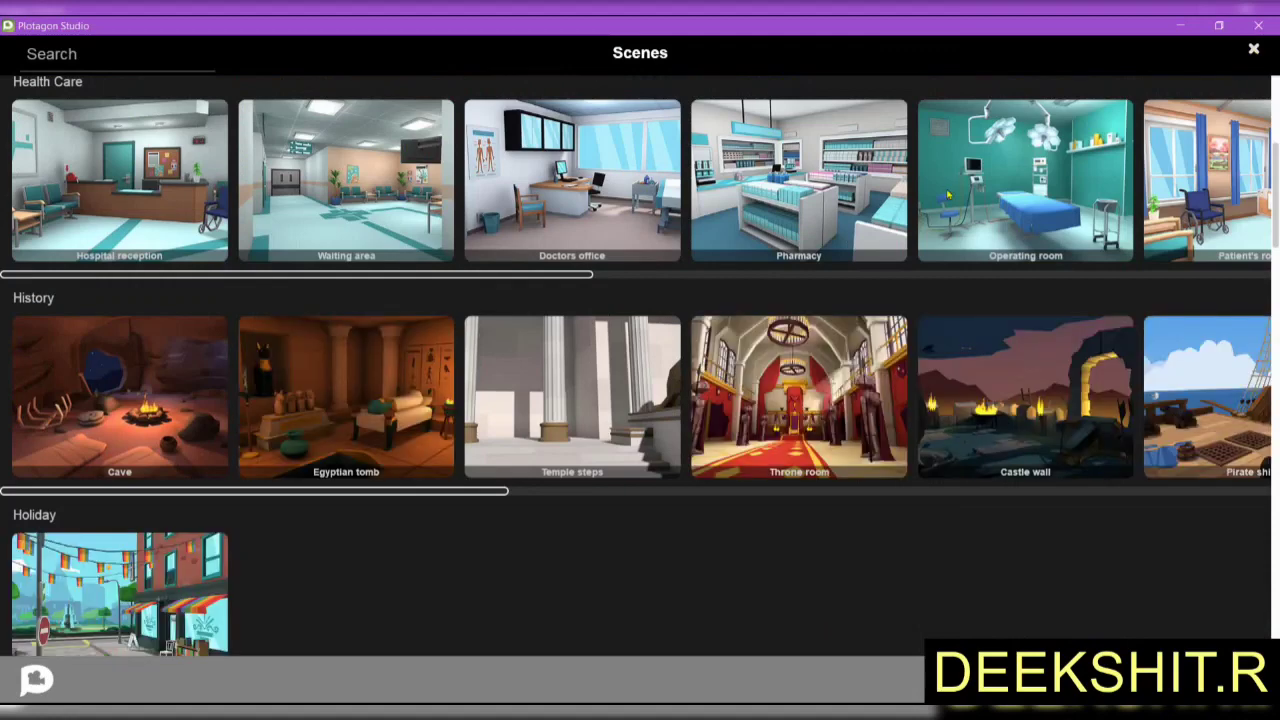
{"action": "left_click", "coordinate": [1253, 49]}
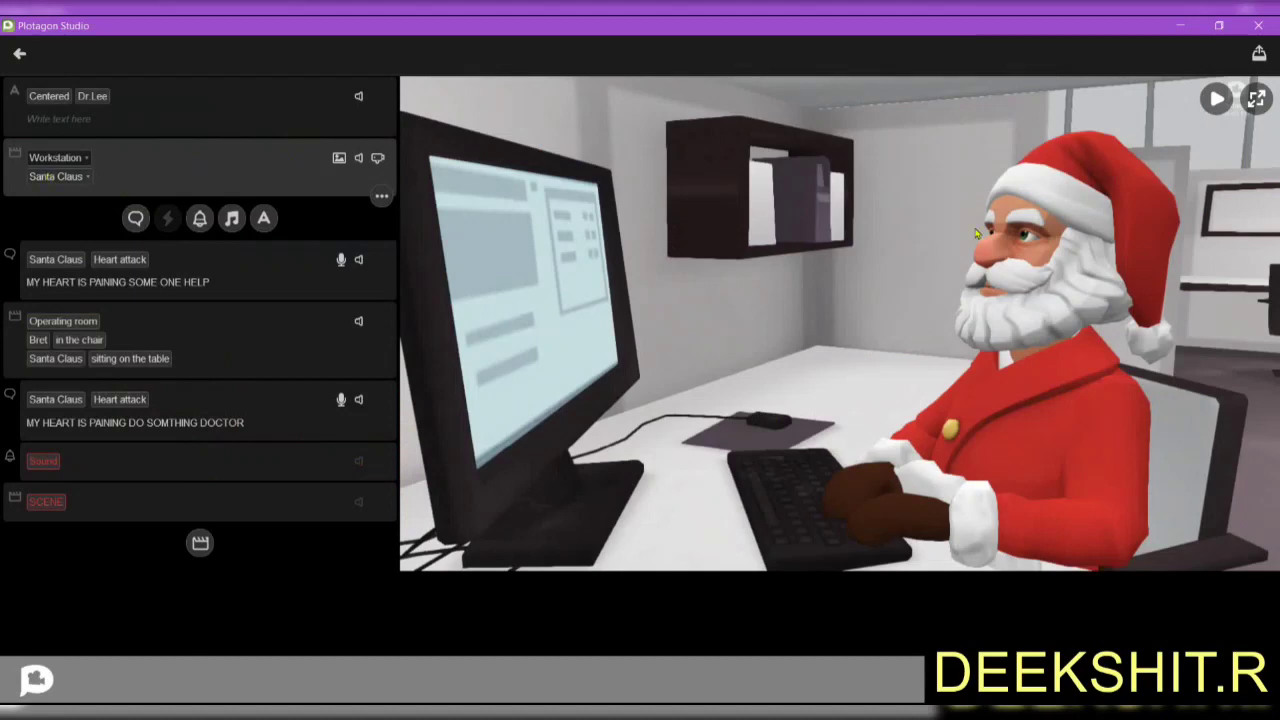
{"action": "left_click", "coordinate": [60, 176]}
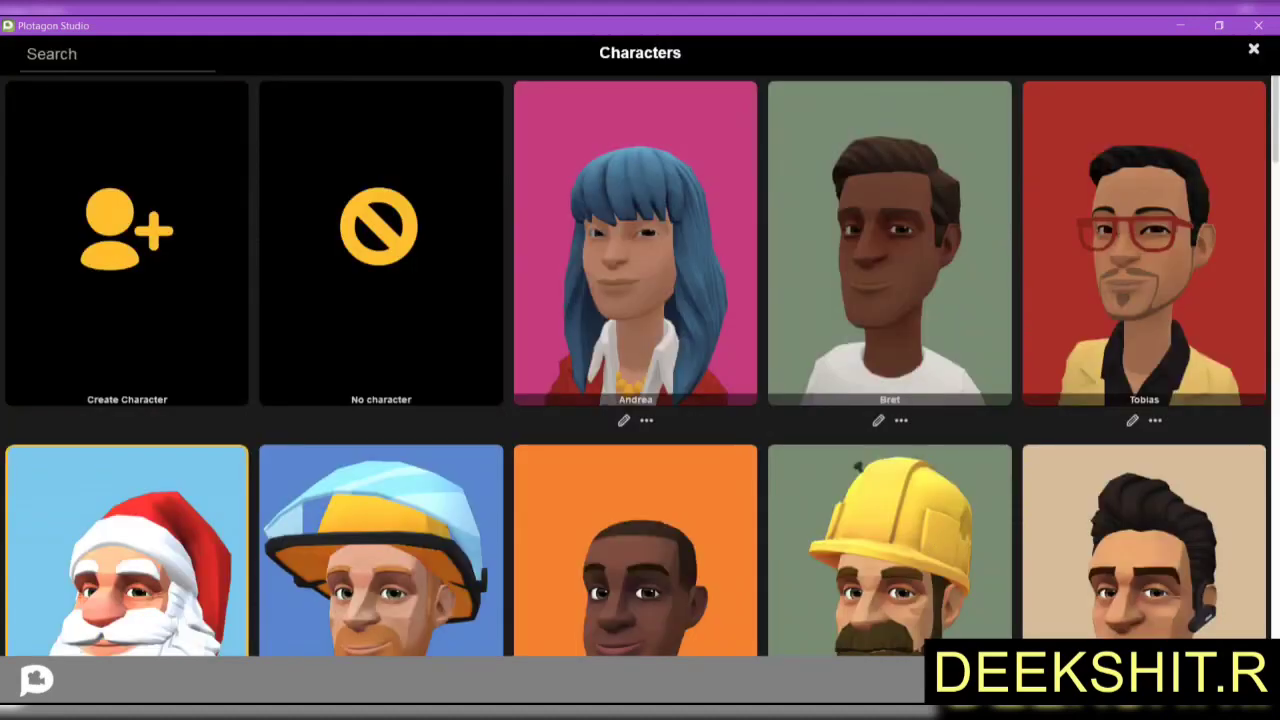
{"action": "left_click", "coordinate": [838, 712]}
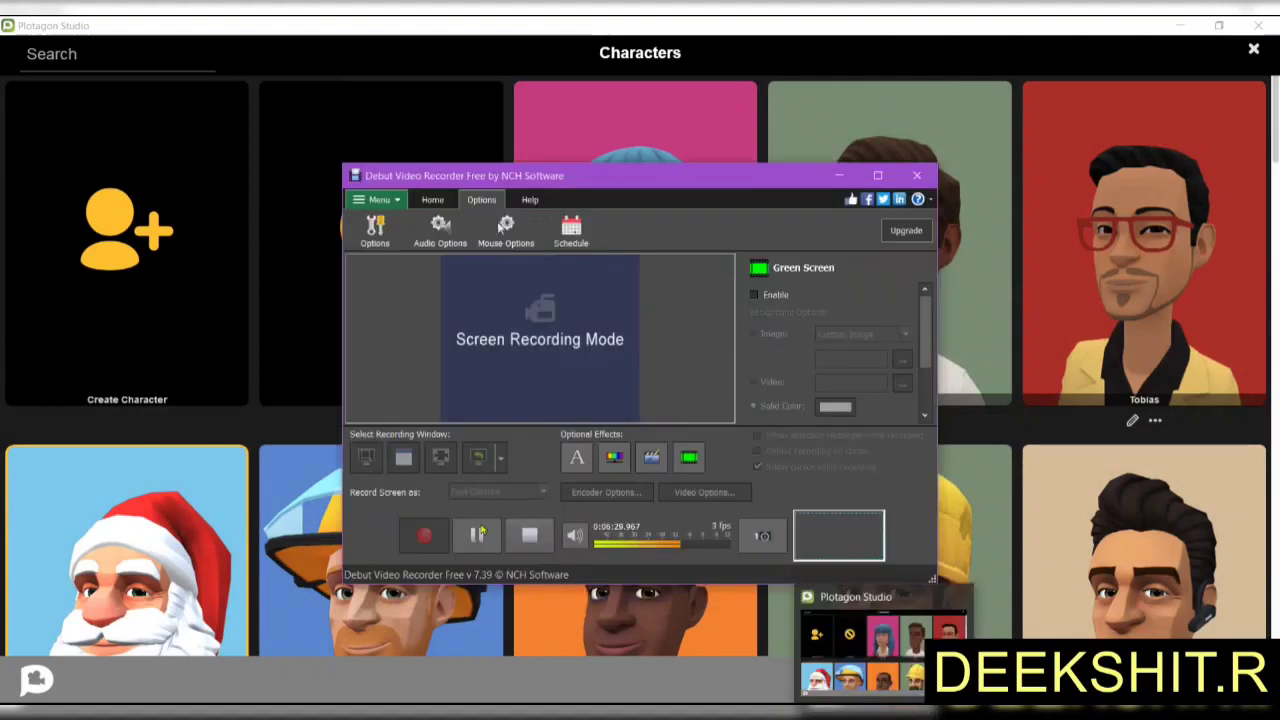
{"action": "left_click", "coordinate": [488, 543]}
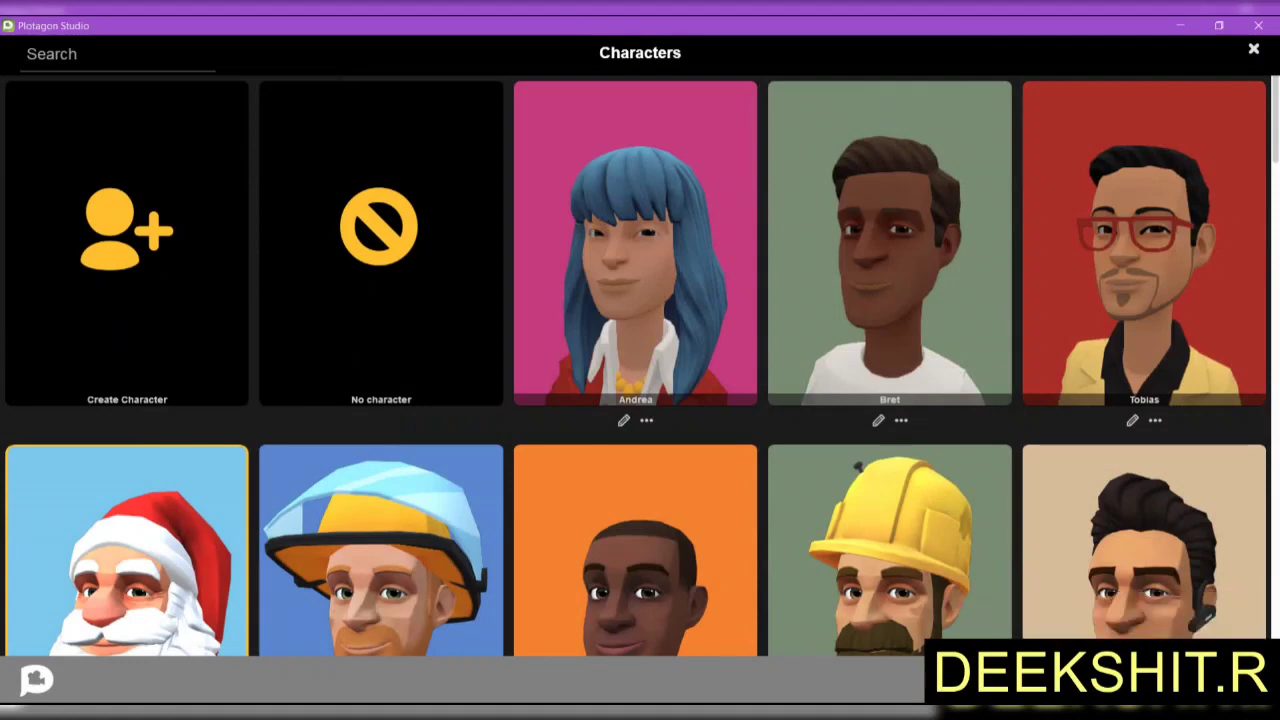
{"action": "key", "text": "alt+Tab"}
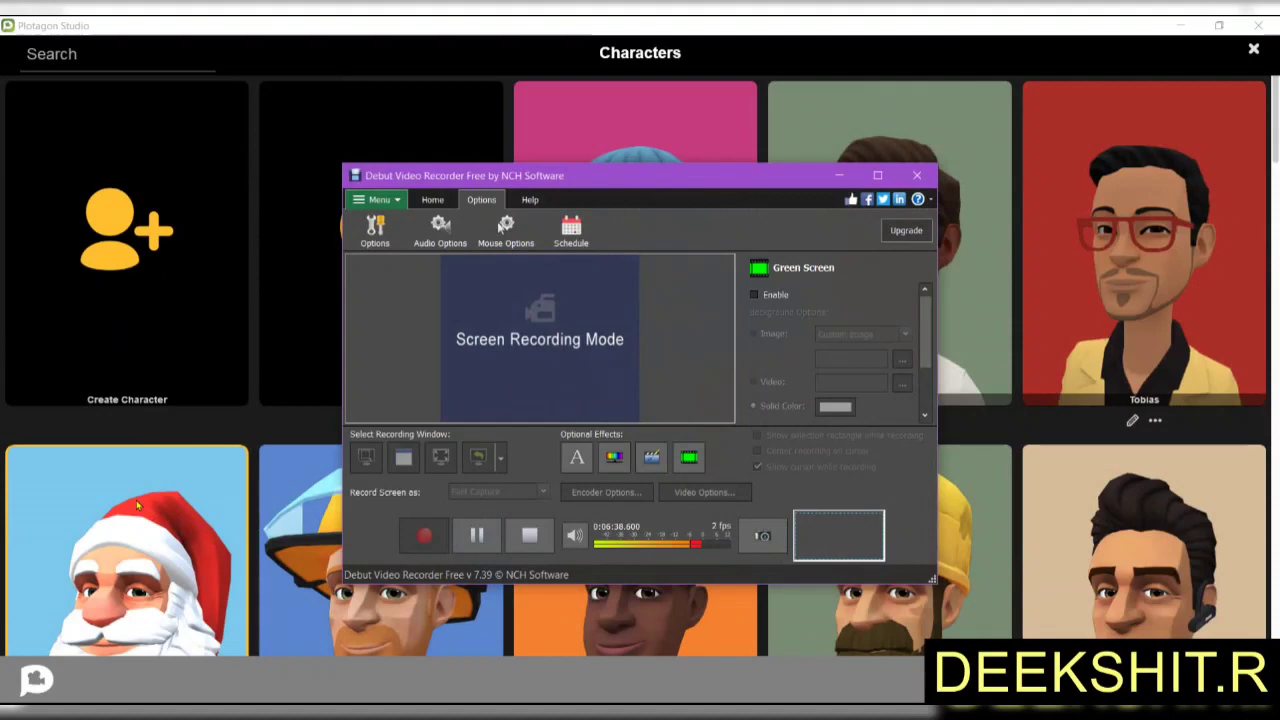
{"action": "key", "text": "alt+Tab"}
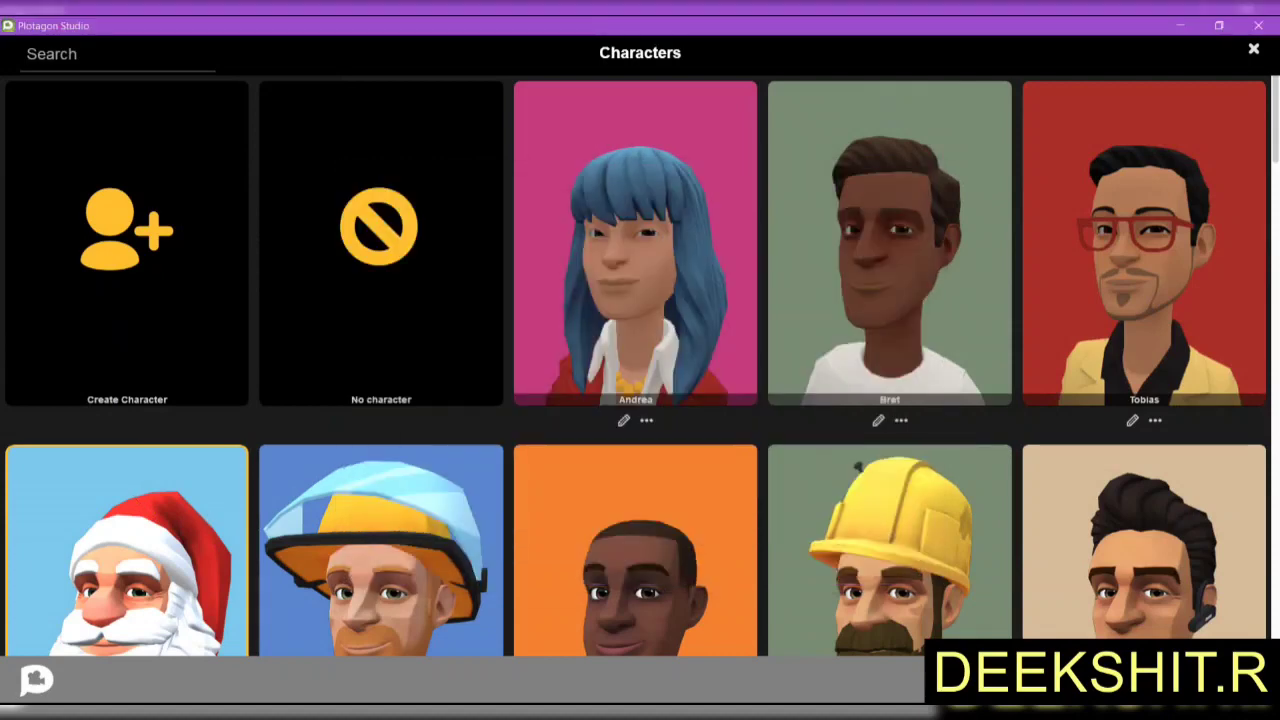
{"action": "key", "text": "alt+Tab"}
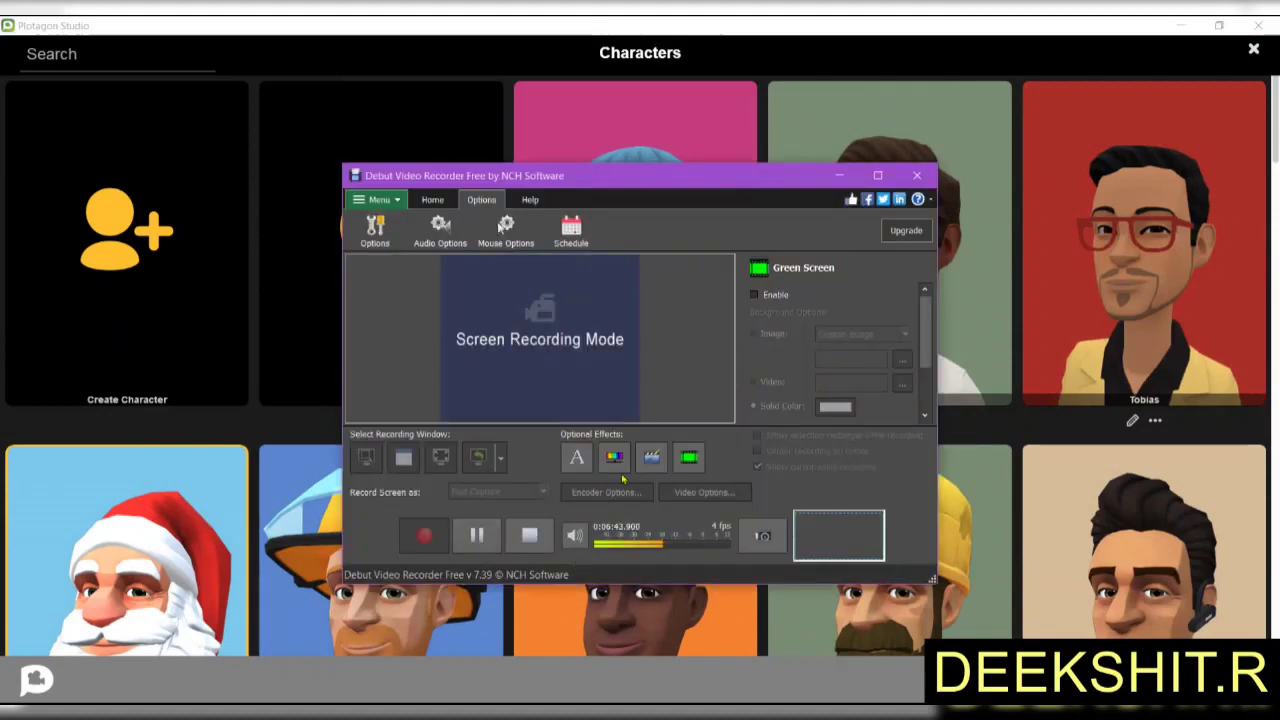
{"action": "left_click", "coordinate": [477, 537]}
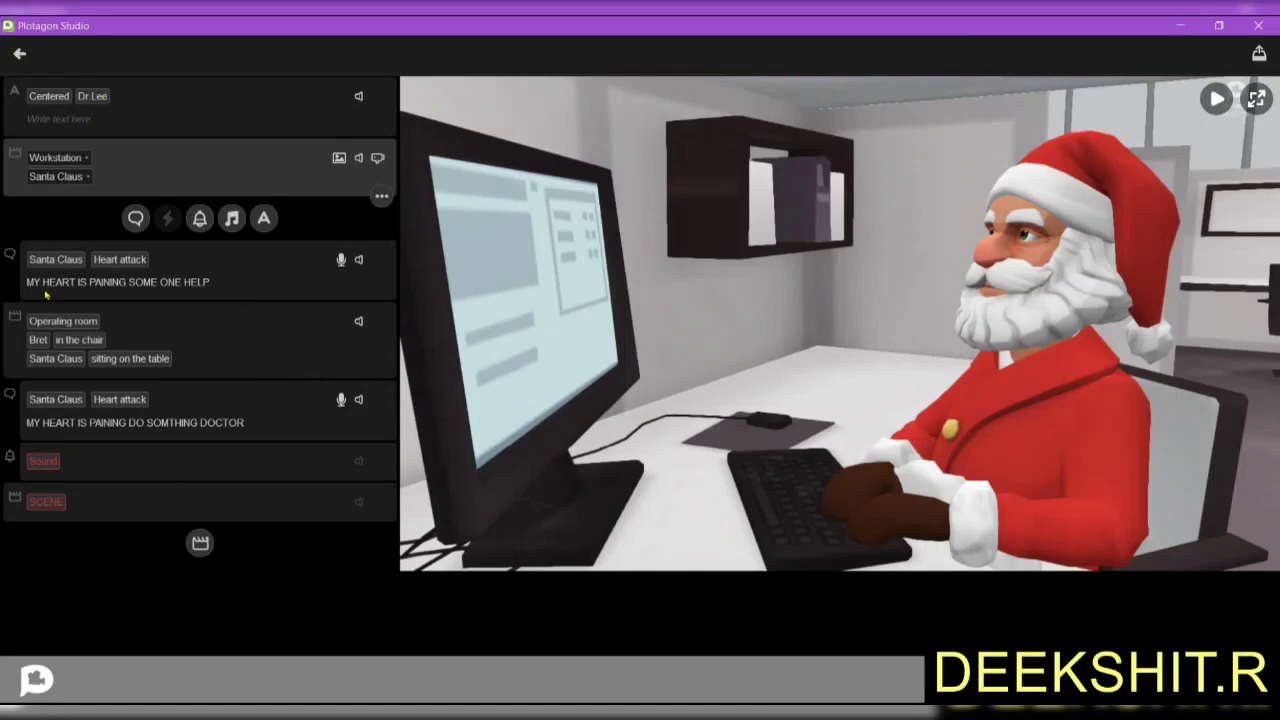
{"action": "left_click", "coordinate": [121, 337]}
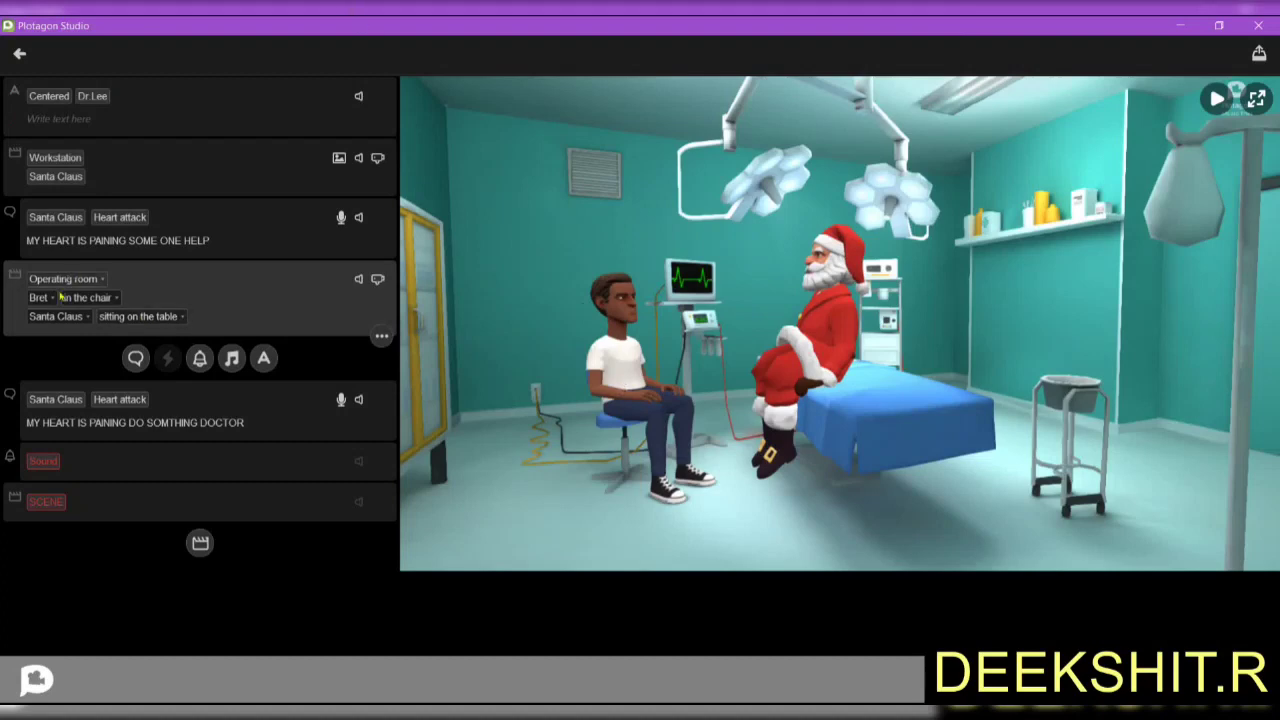
{"action": "left_click", "coordinate": [127, 243]}
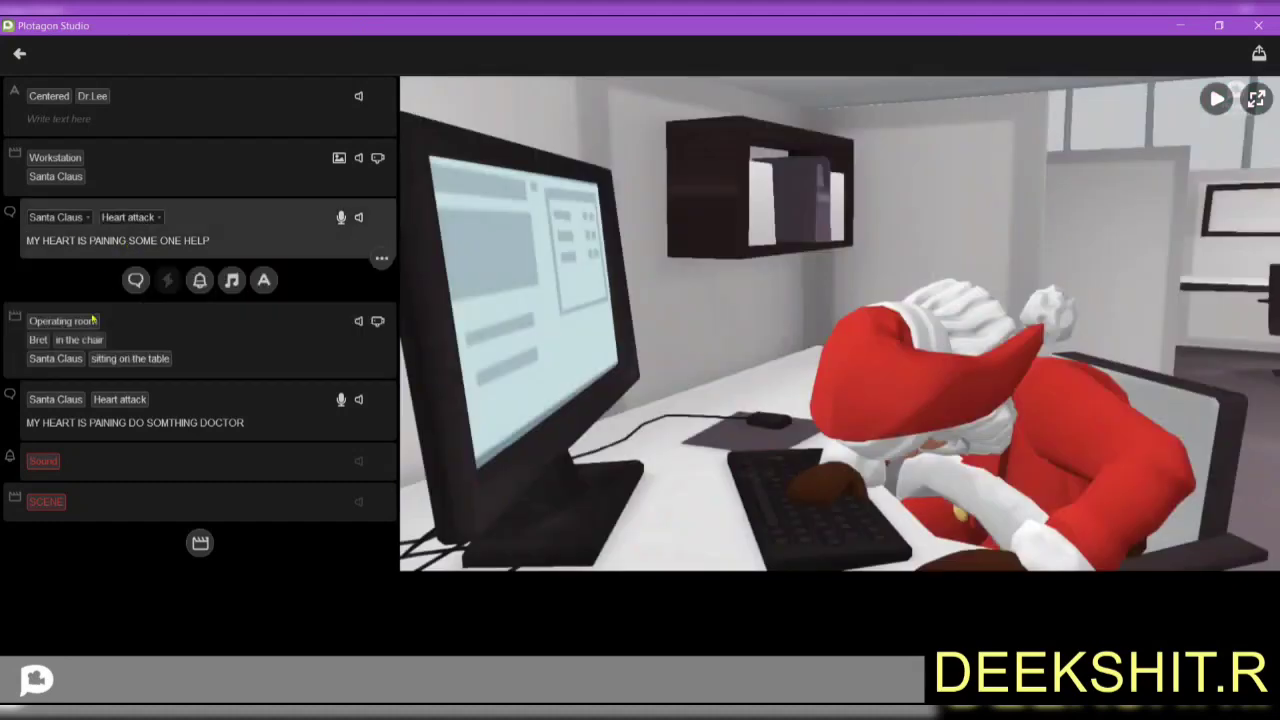
{"action": "left_click", "coordinate": [151, 335]}
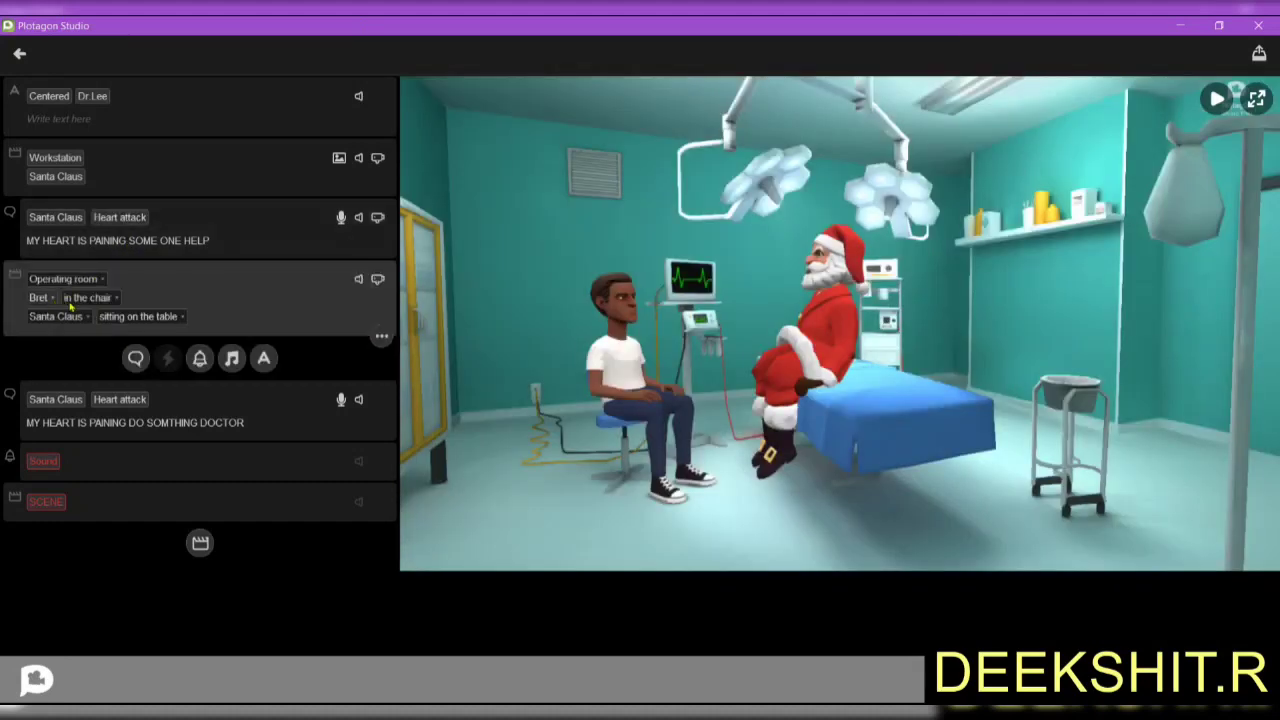
{"action": "left_click", "coordinate": [88, 298]}
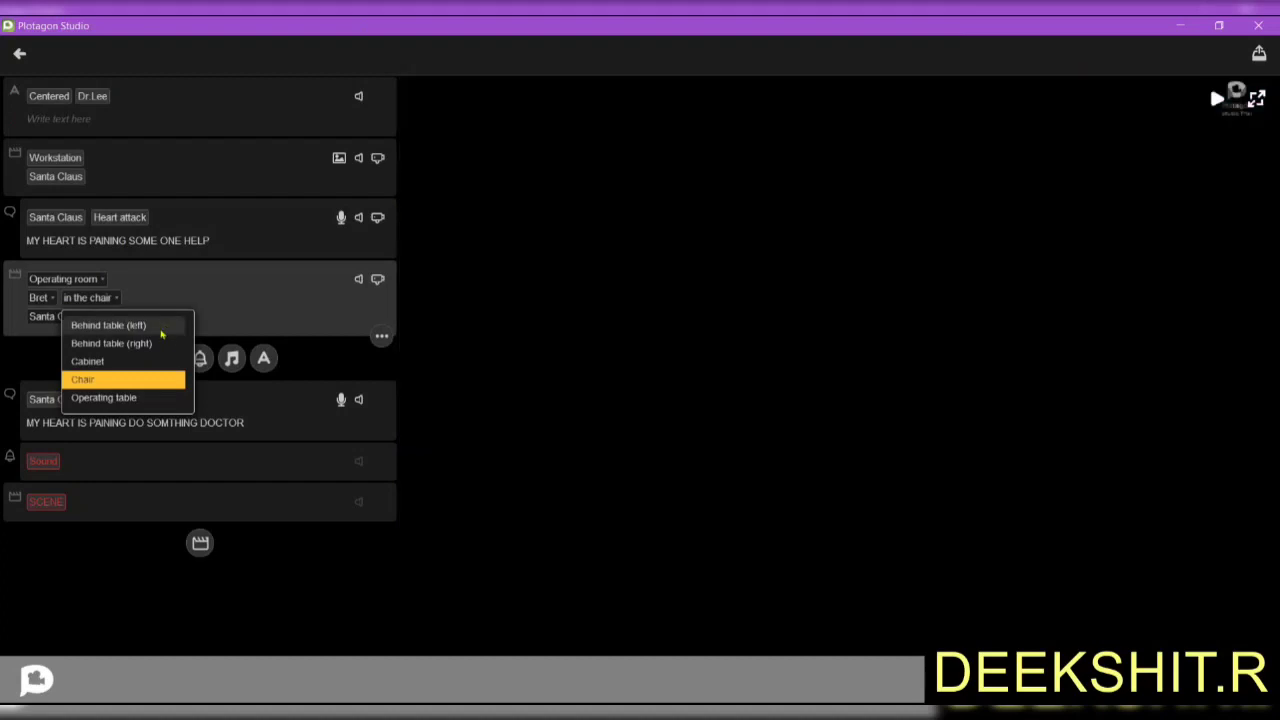
{"action": "left_click", "coordinate": [161, 334]}
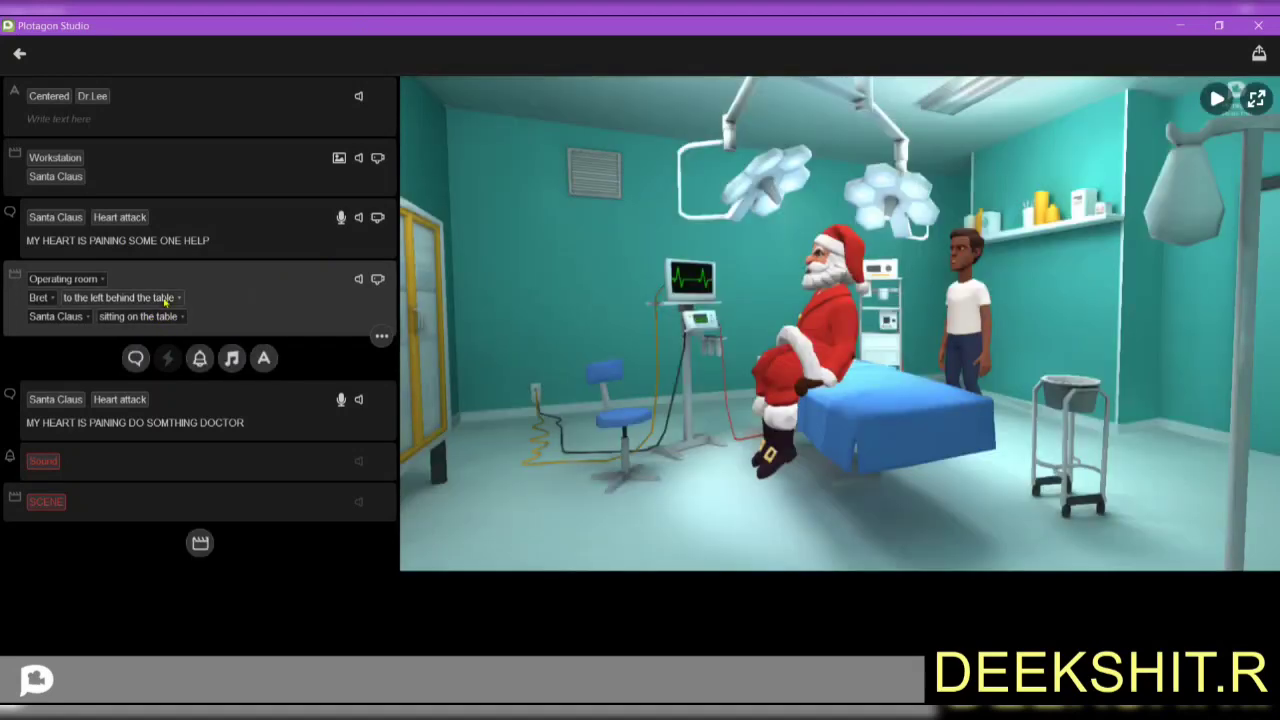
{"action": "left_click", "coordinate": [166, 300]}
{"action": "left_click", "coordinate": [145, 379]}
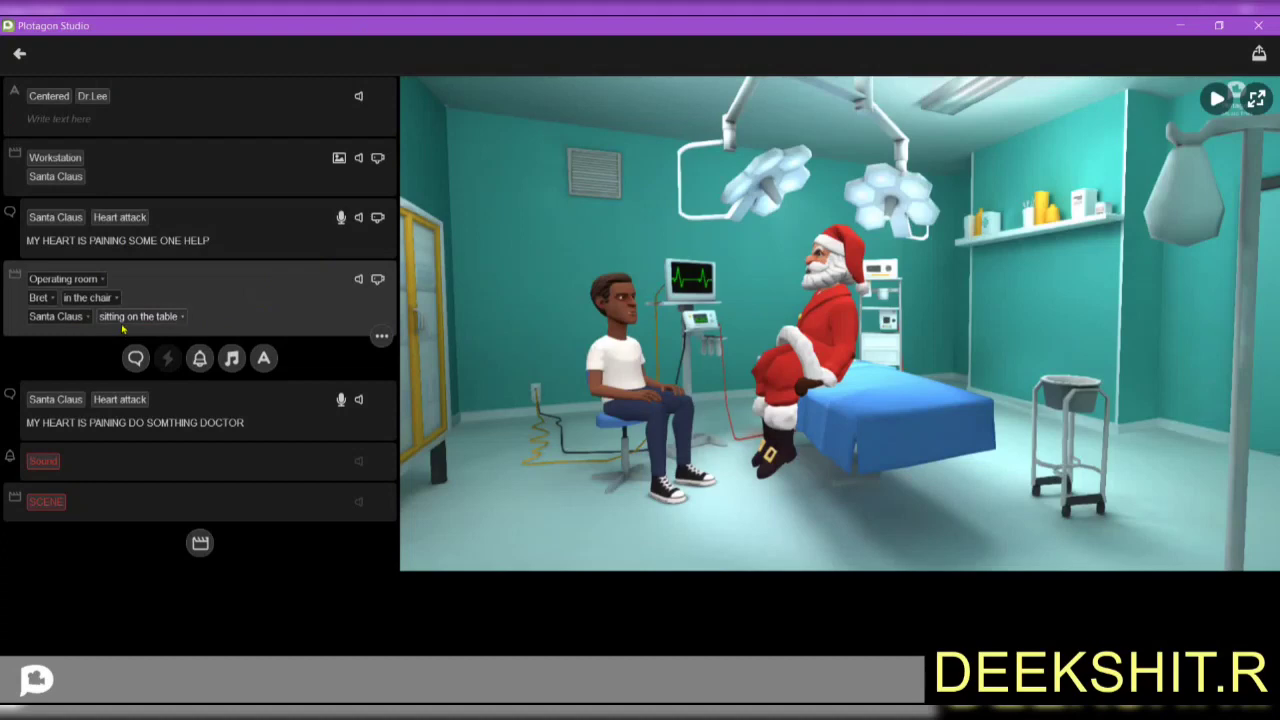
{"action": "left_click", "coordinate": [124, 318]}
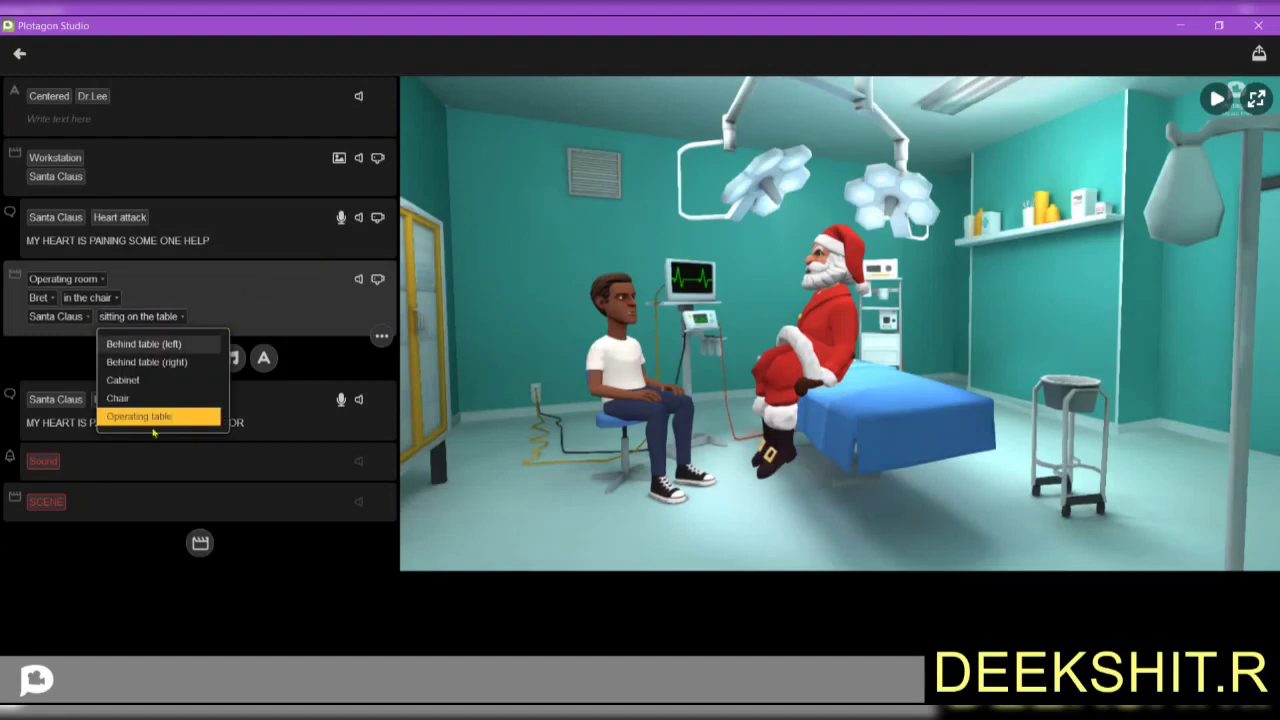
{"action": "left_click", "coordinate": [105, 416]}
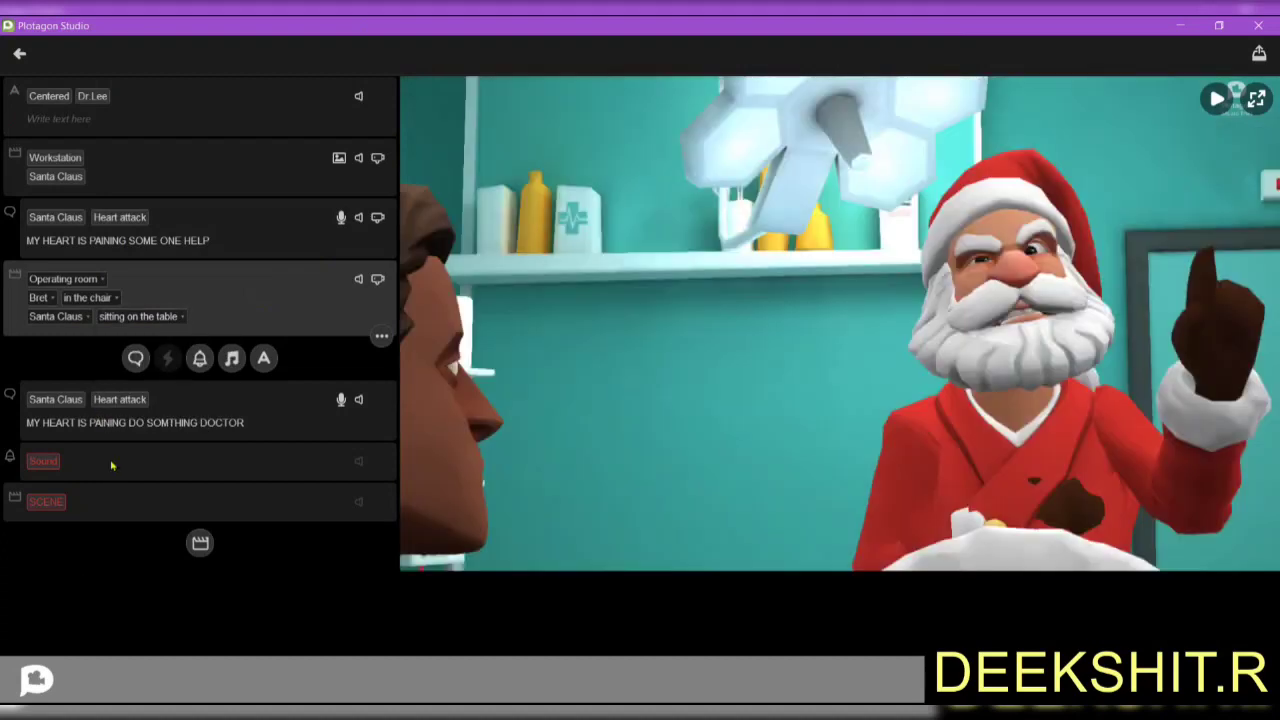
{"action": "left_click", "coordinate": [112, 466]}
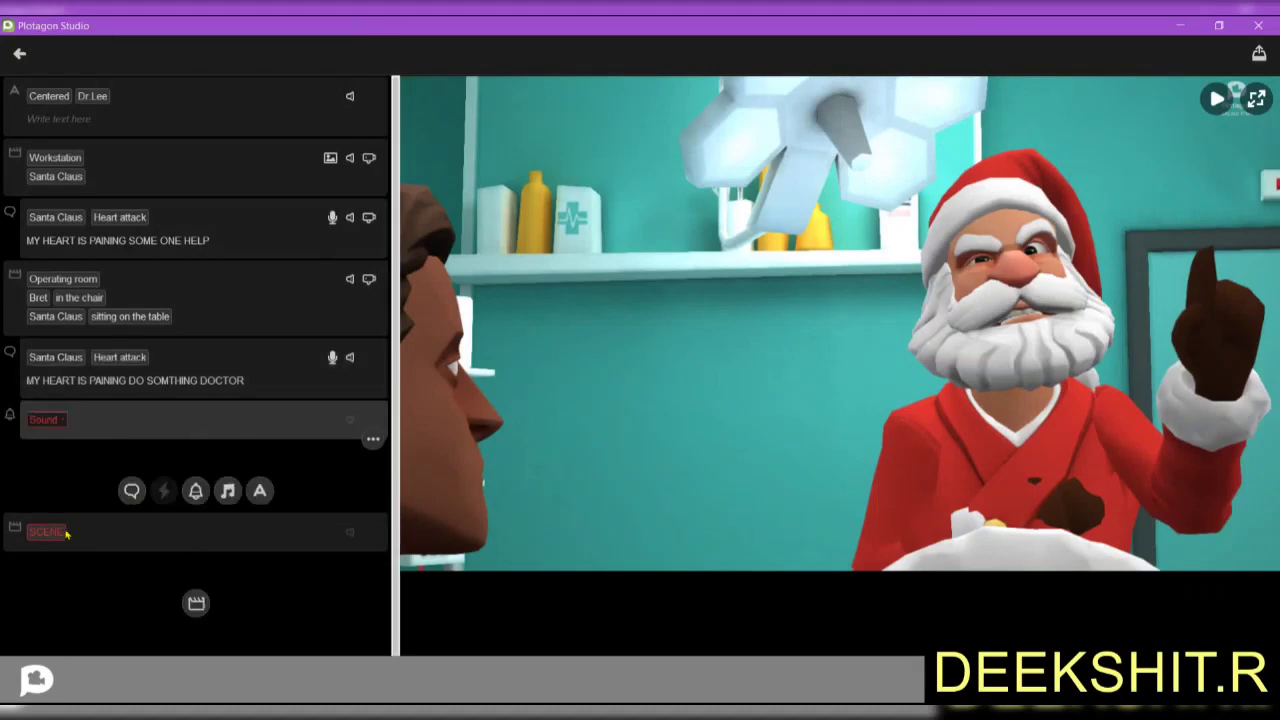
Add a dialogue line spoken by Bret reading 'its time for u to go to heven'.
{"action": "left_click", "coordinate": [52, 418]}
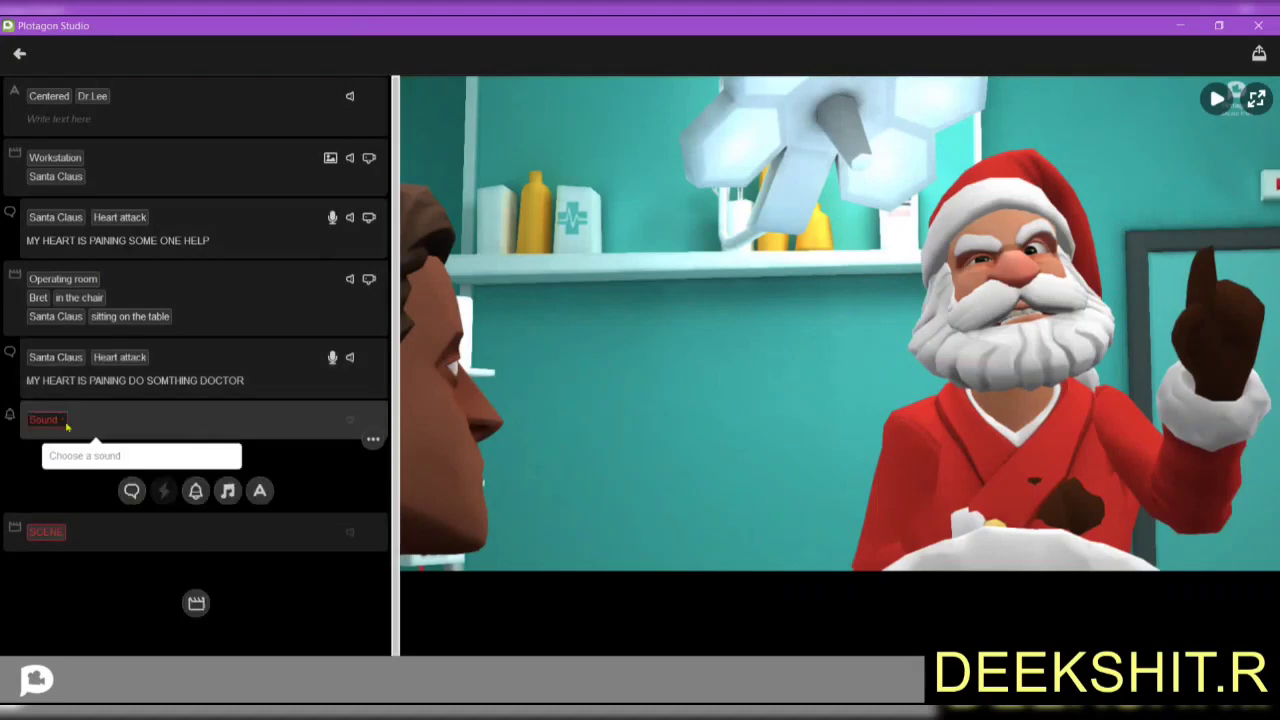
{"action": "left_click", "coordinate": [131, 490]}
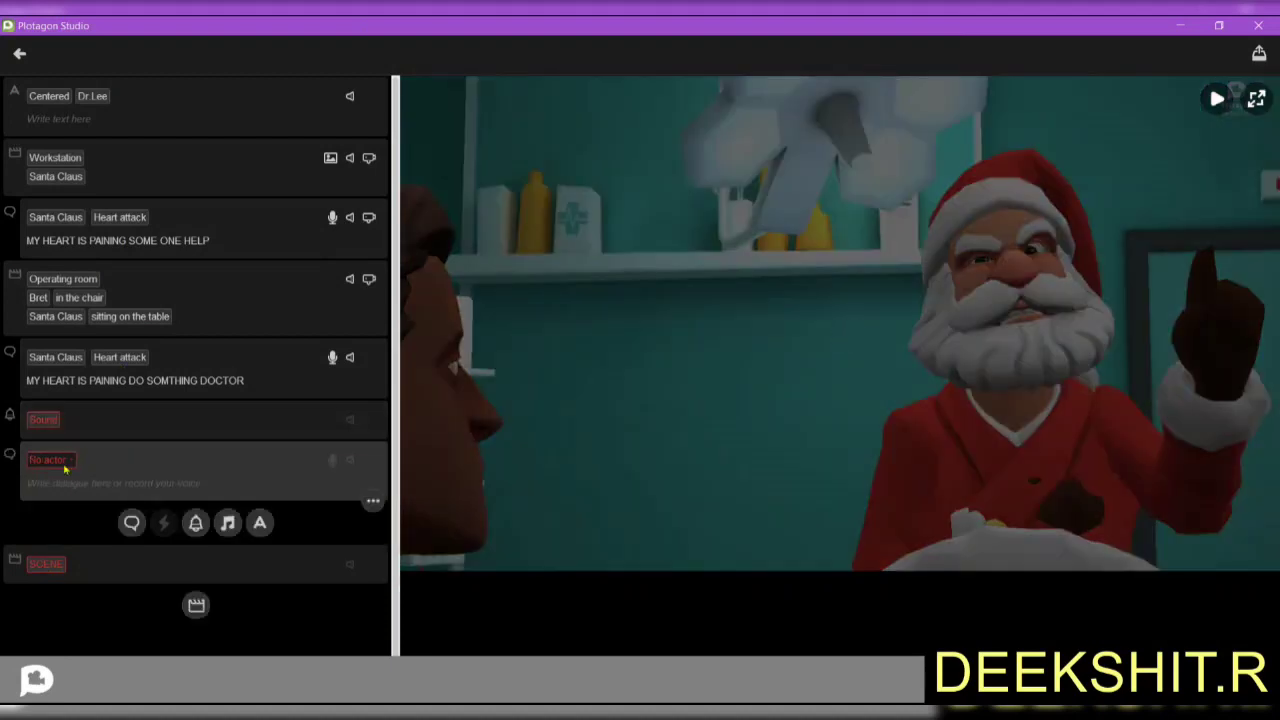
{"action": "left_click", "coordinate": [67, 458]}
{"action": "left_click", "coordinate": [70, 488]}
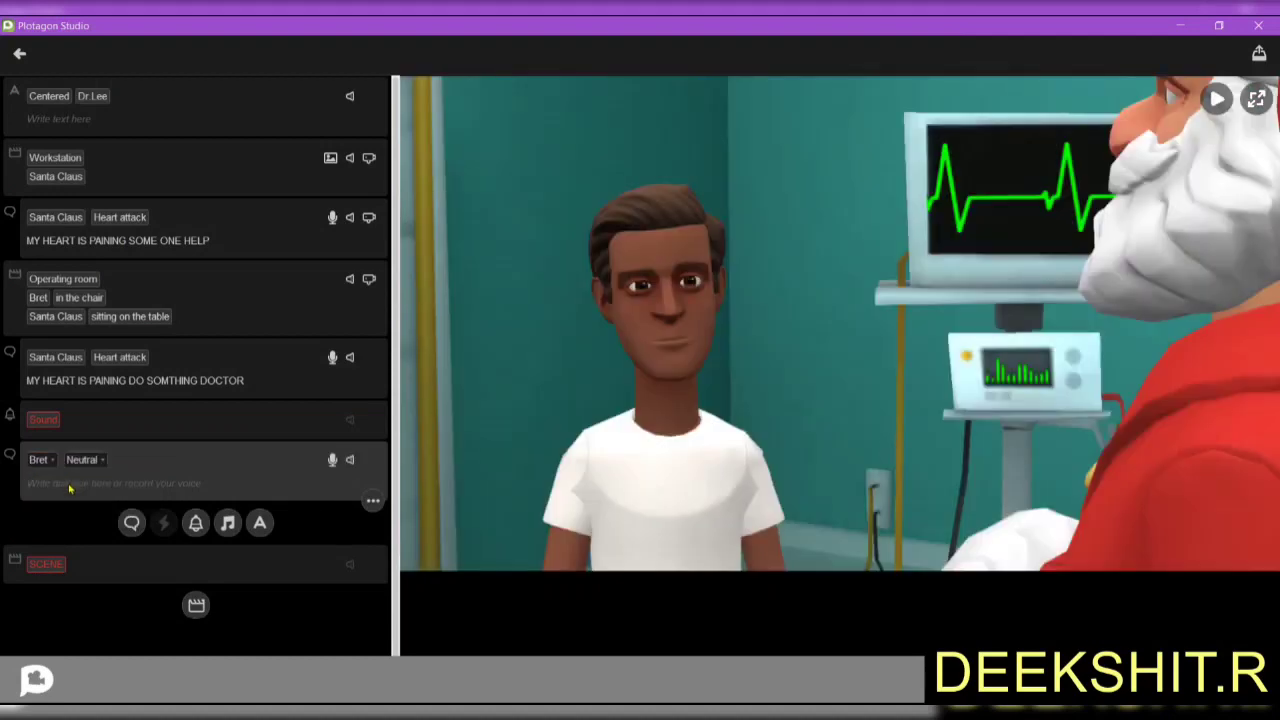
{"action": "left_click", "coordinate": [70, 487]}
{"action": "type", "text": "its "}
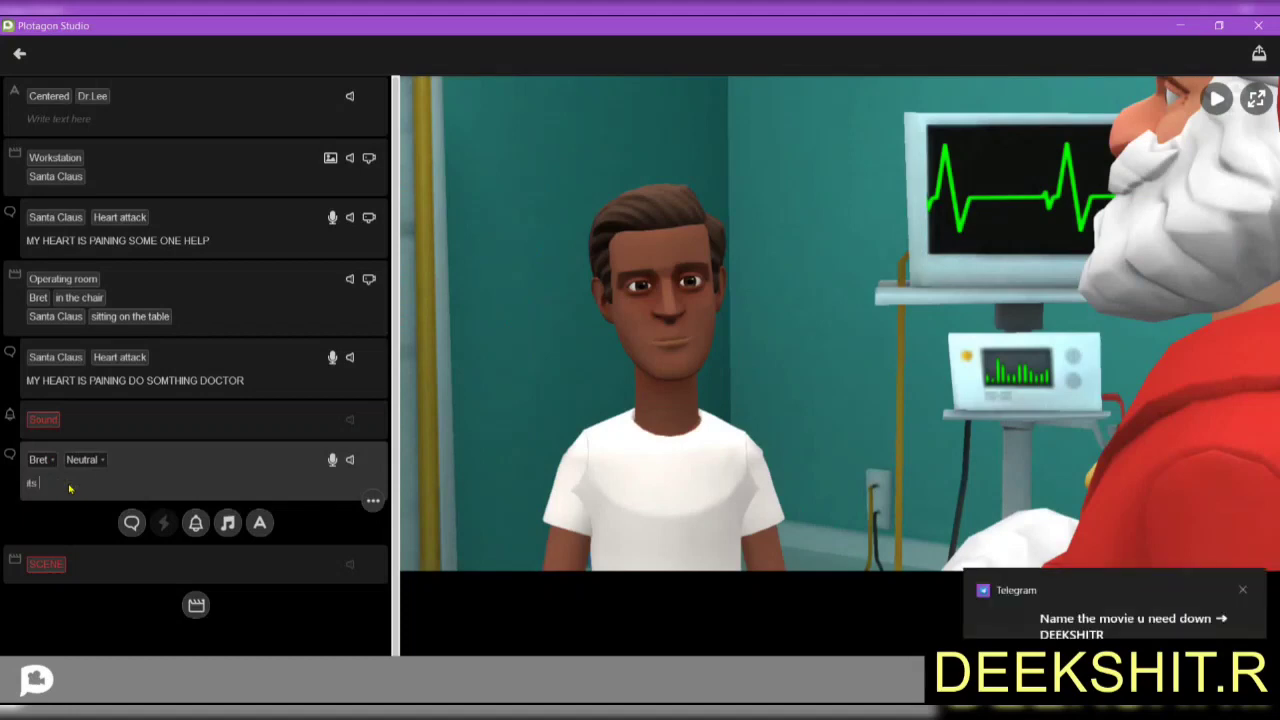
{"action": "type", "text": "t"}
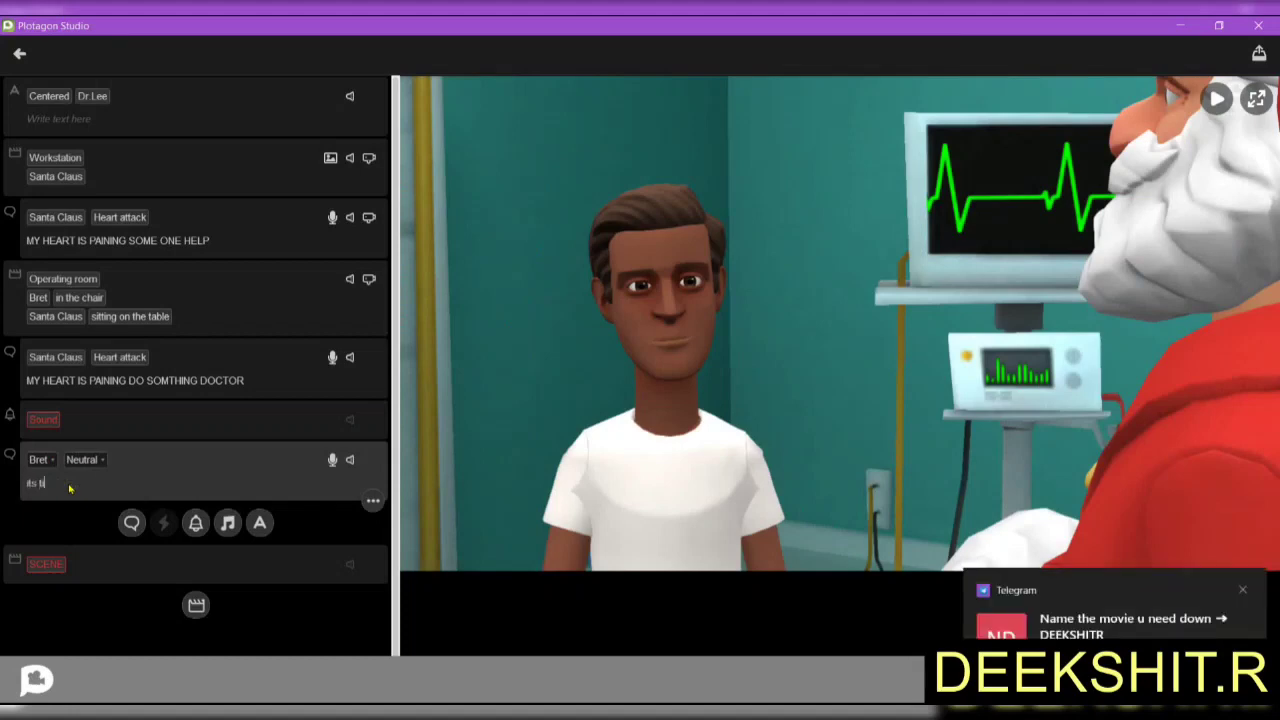
{"action": "type", "text": "ime for u to g"}
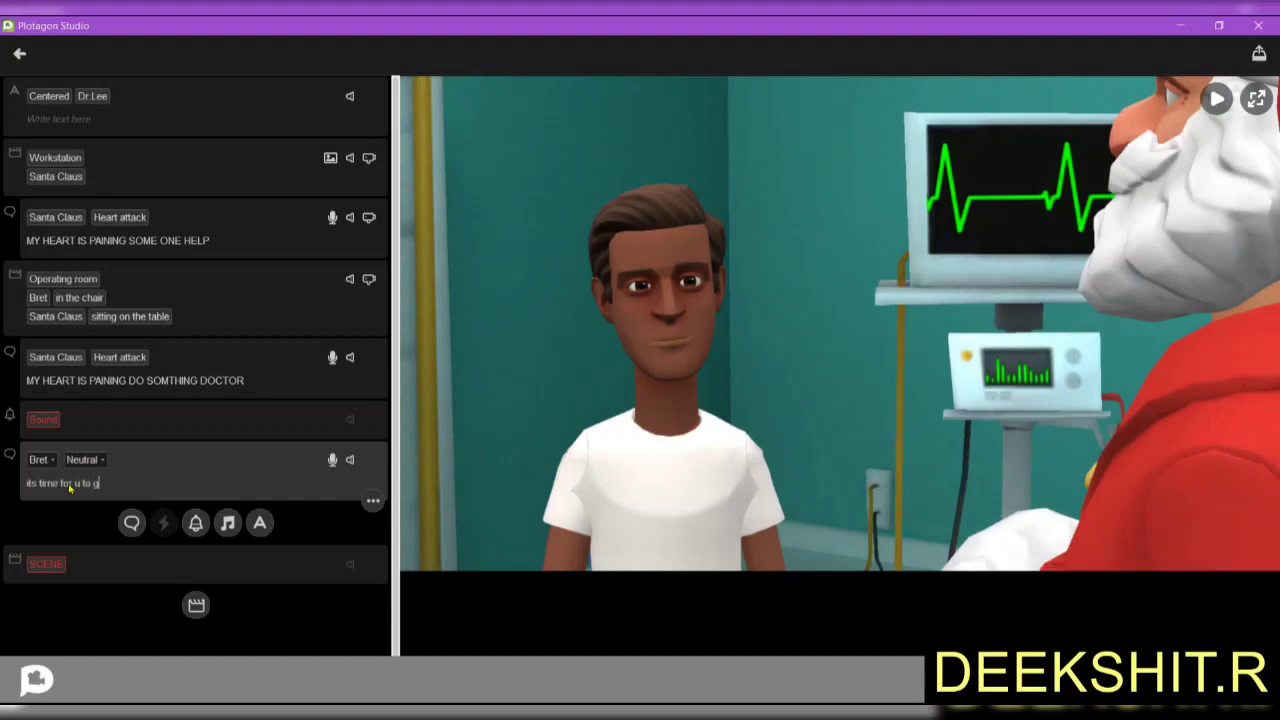
{"action": "type", "text": "o to heven"}
Change the emotion on Bret's line from Neutral to Scheming.
{"action": "left_click", "coordinate": [102, 460]}
{"action": "left_click", "coordinate": [102, 460]}
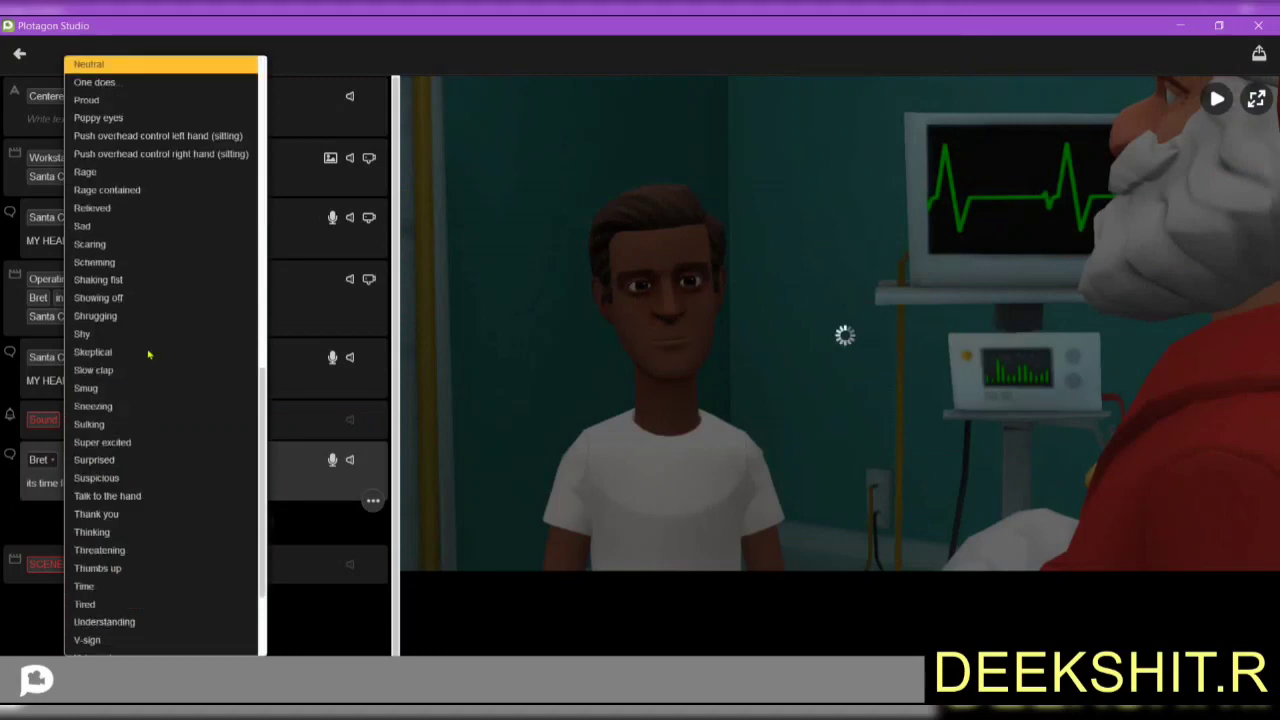
{"action": "scroll", "coordinate": [150, 350], "scroll_direction": "down", "scroll_amount": 3}
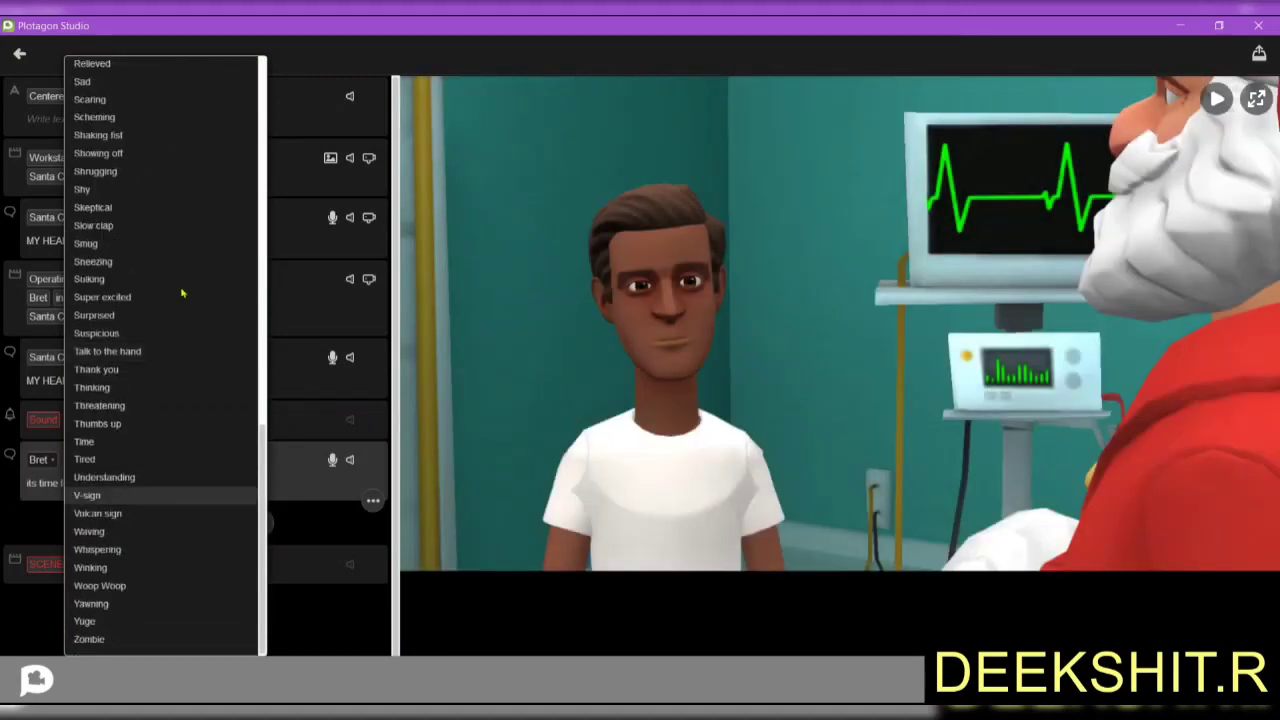
{"action": "scroll", "coordinate": [200, 163], "scroll_direction": "up", "scroll_amount": 2}
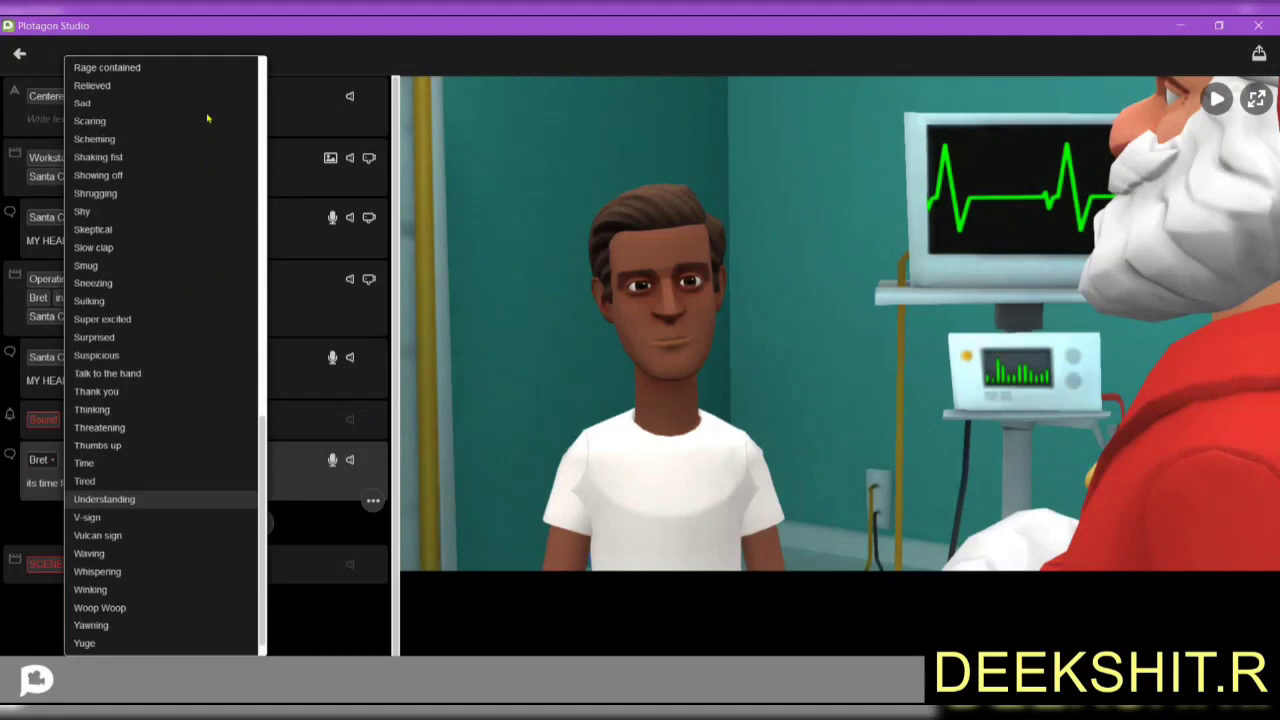
{"action": "scroll", "coordinate": [157, 183], "scroll_direction": "up", "scroll_amount": 1}
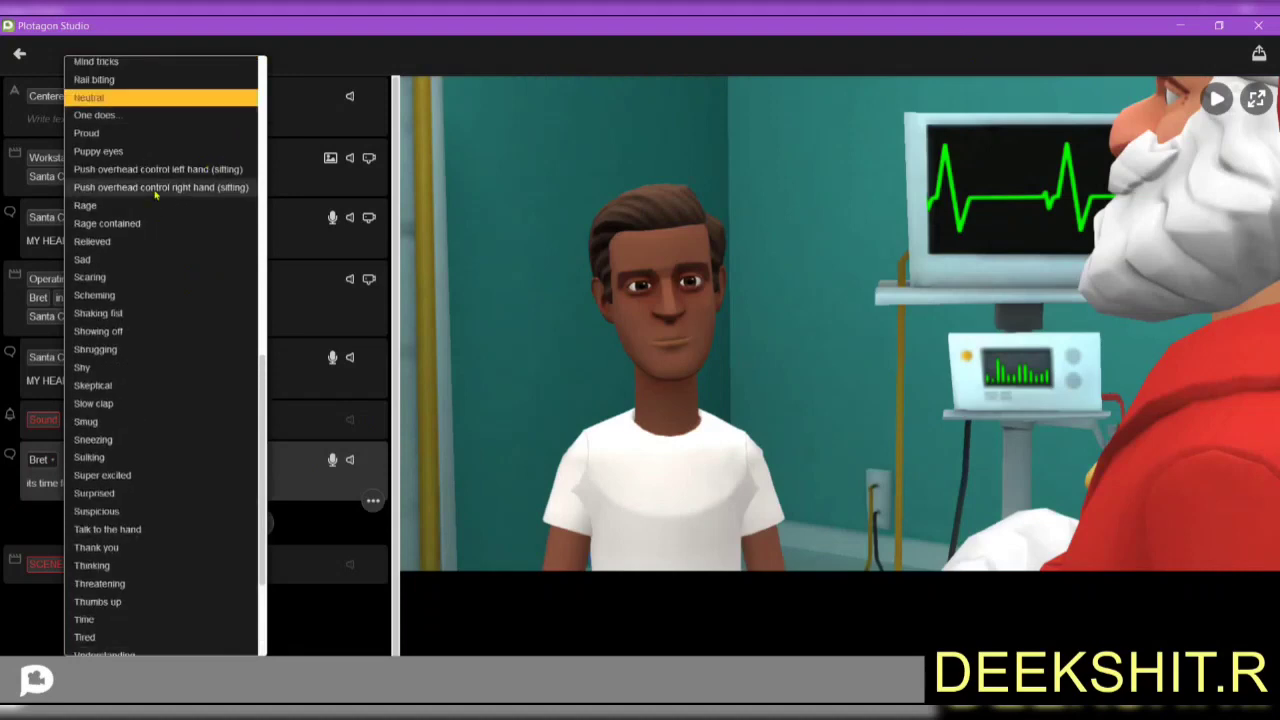
{"action": "left_click", "coordinate": [112, 295]}
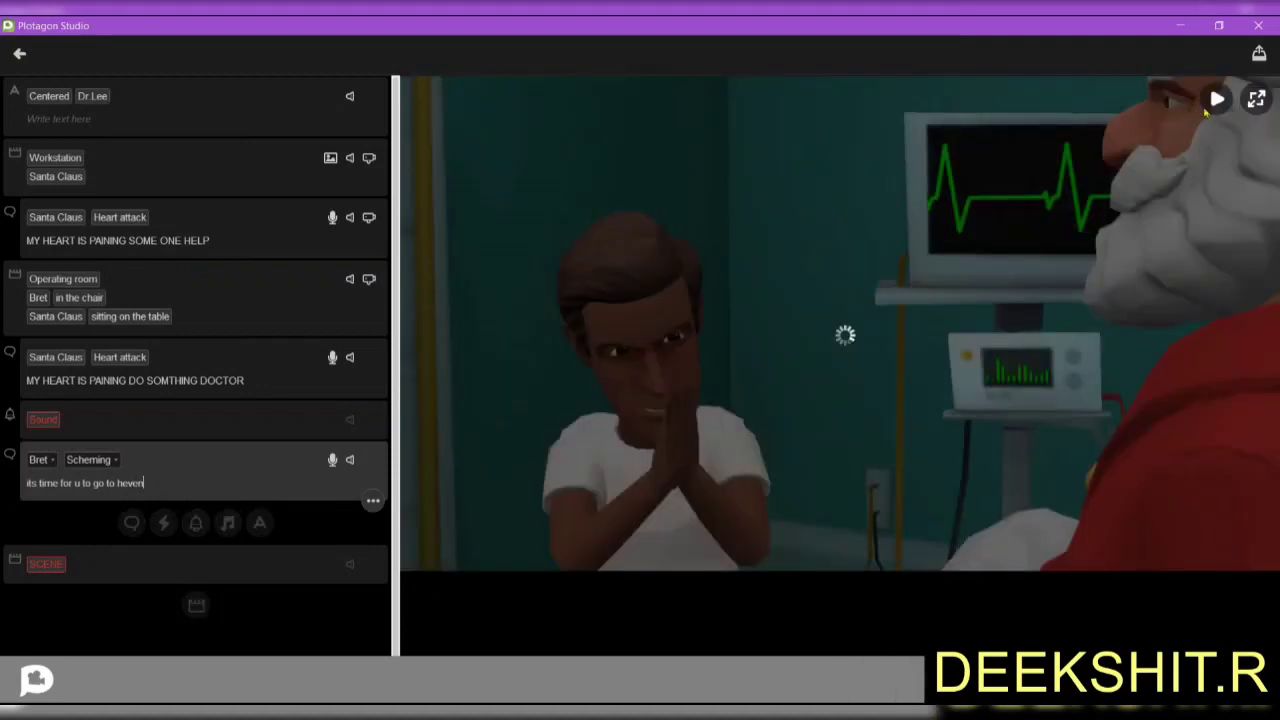
Preview Bret's scheming line toward Santa in the maximized studio window.
{"action": "left_click", "coordinate": [1219, 25]}
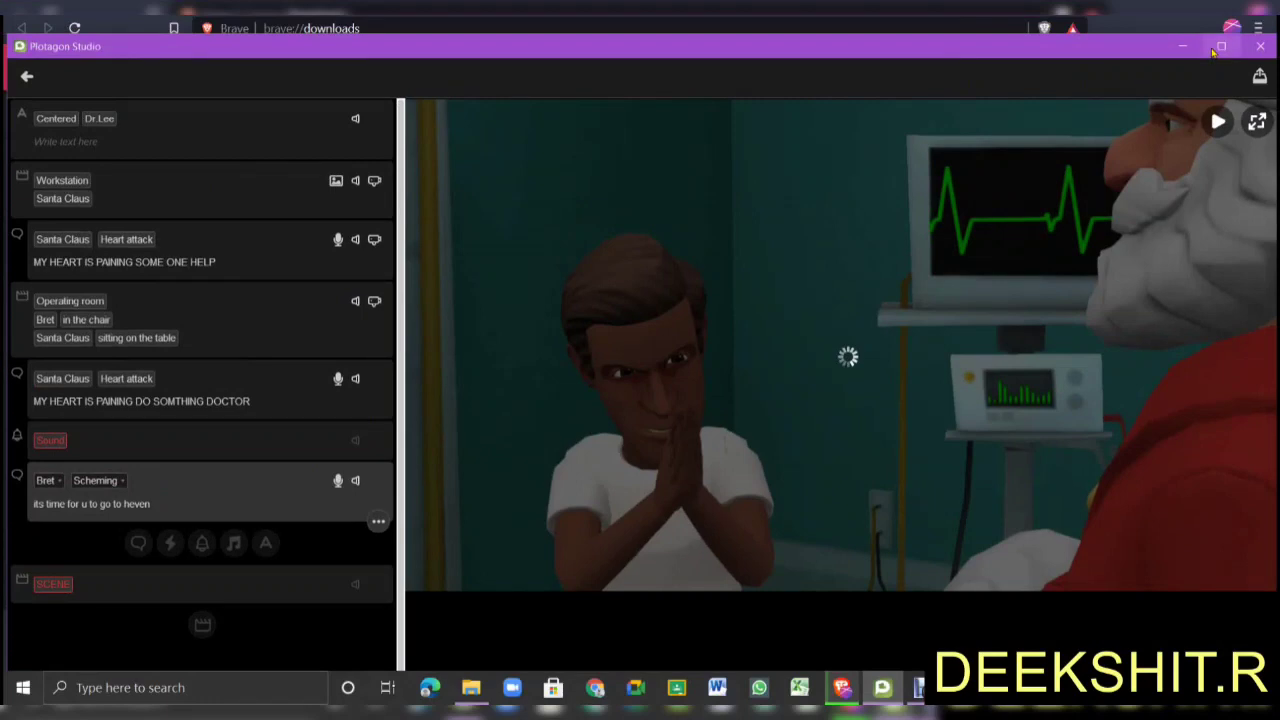
{"action": "left_click", "coordinate": [1220, 46]}
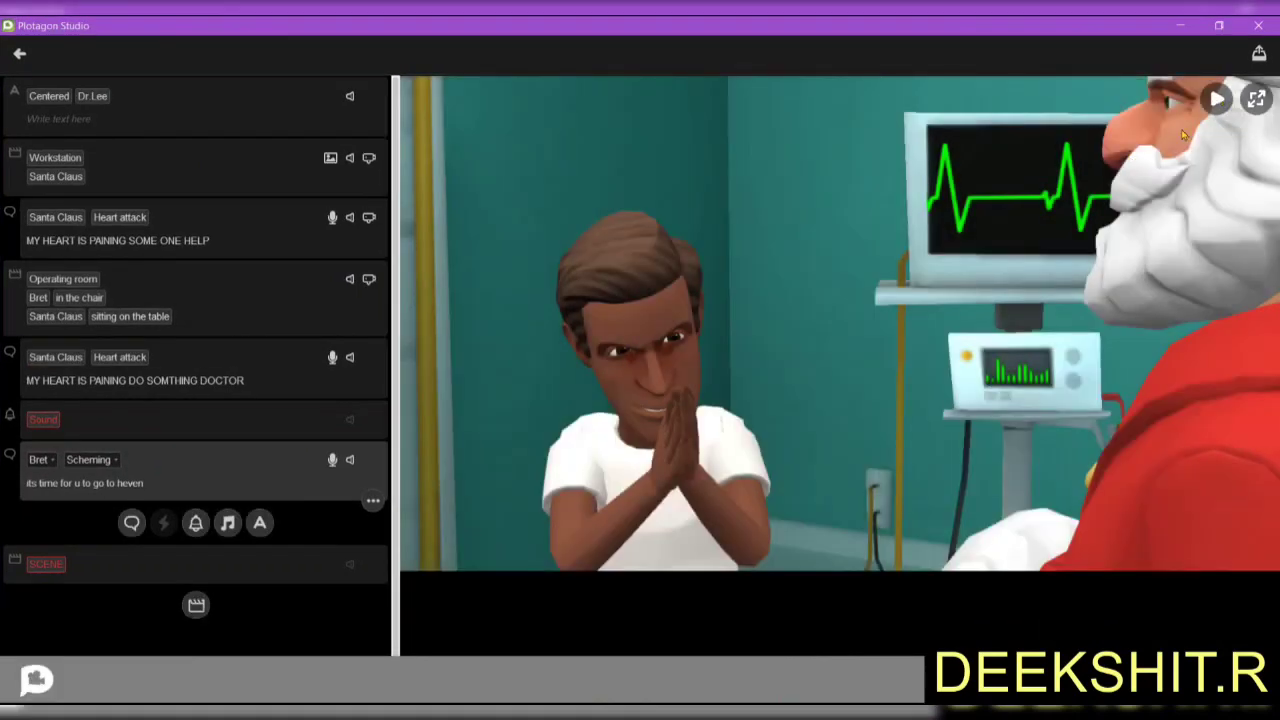
{"action": "left_click", "coordinate": [1212, 106]}
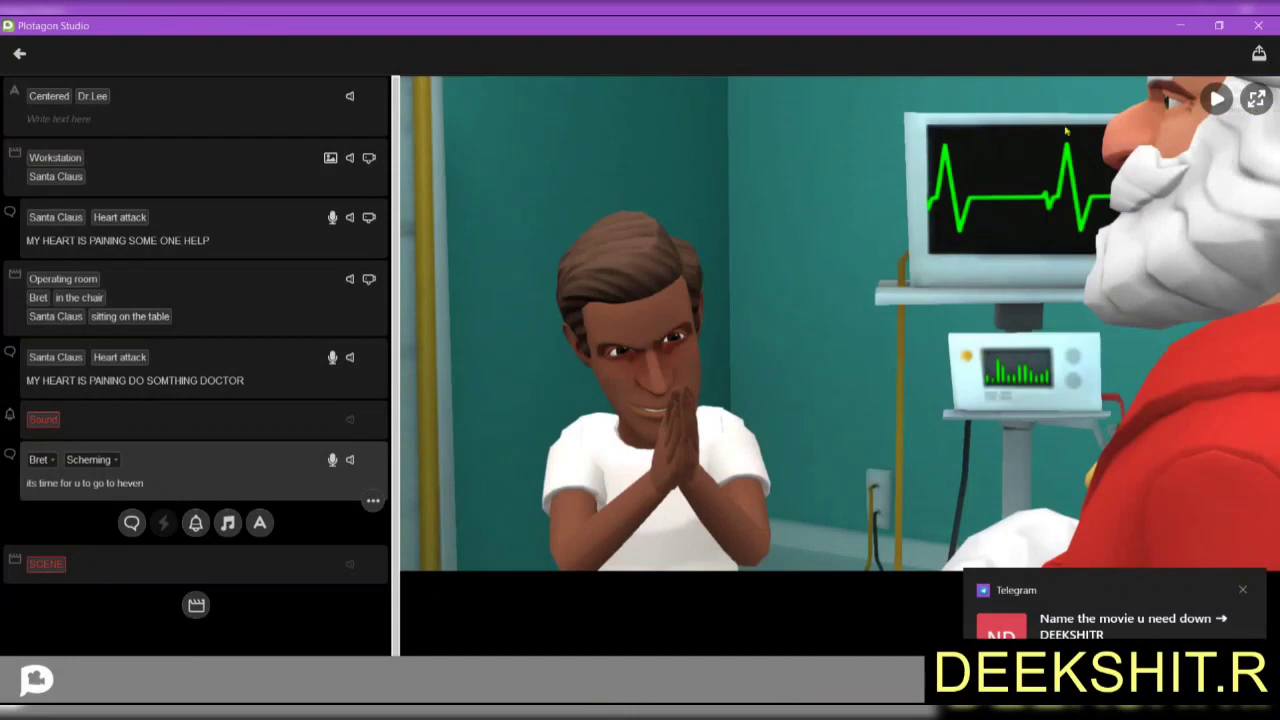
Choose 4K resolution in the Render video settings, then bring up the Downloads folder window.
{"action": "left_click", "coordinate": [1255, 60]}
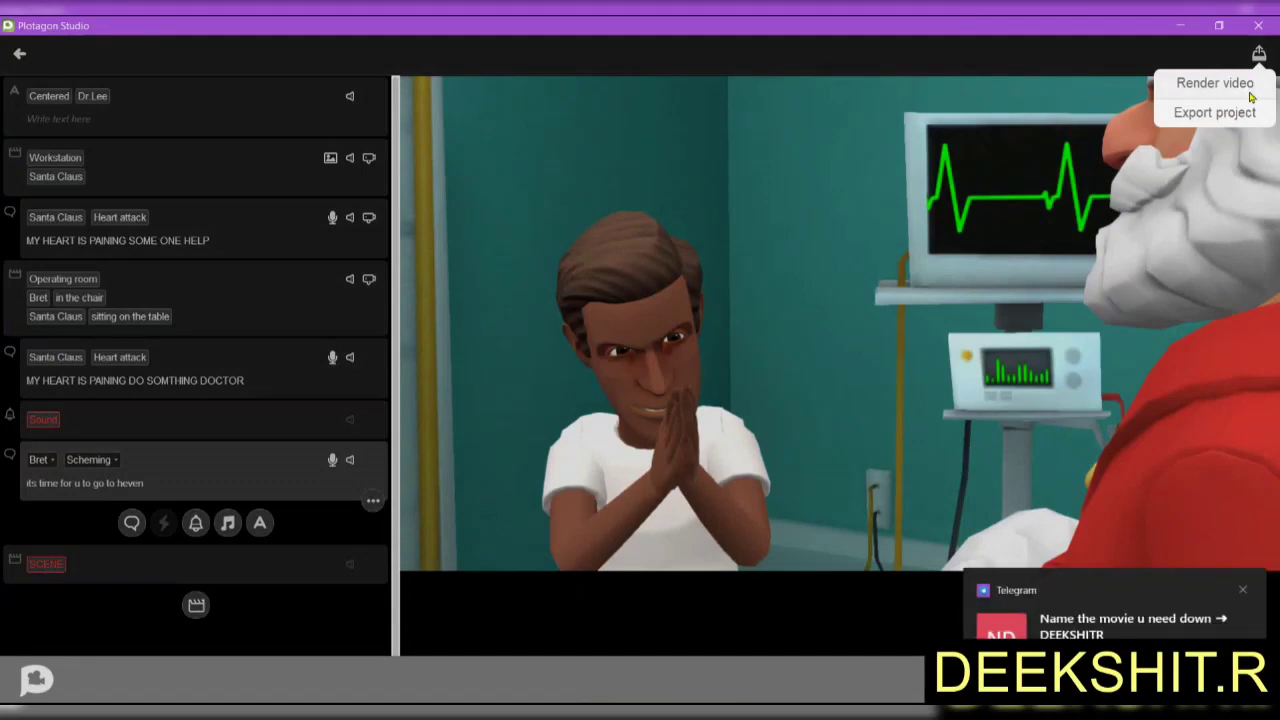
{"action": "left_click", "coordinate": [1250, 96]}
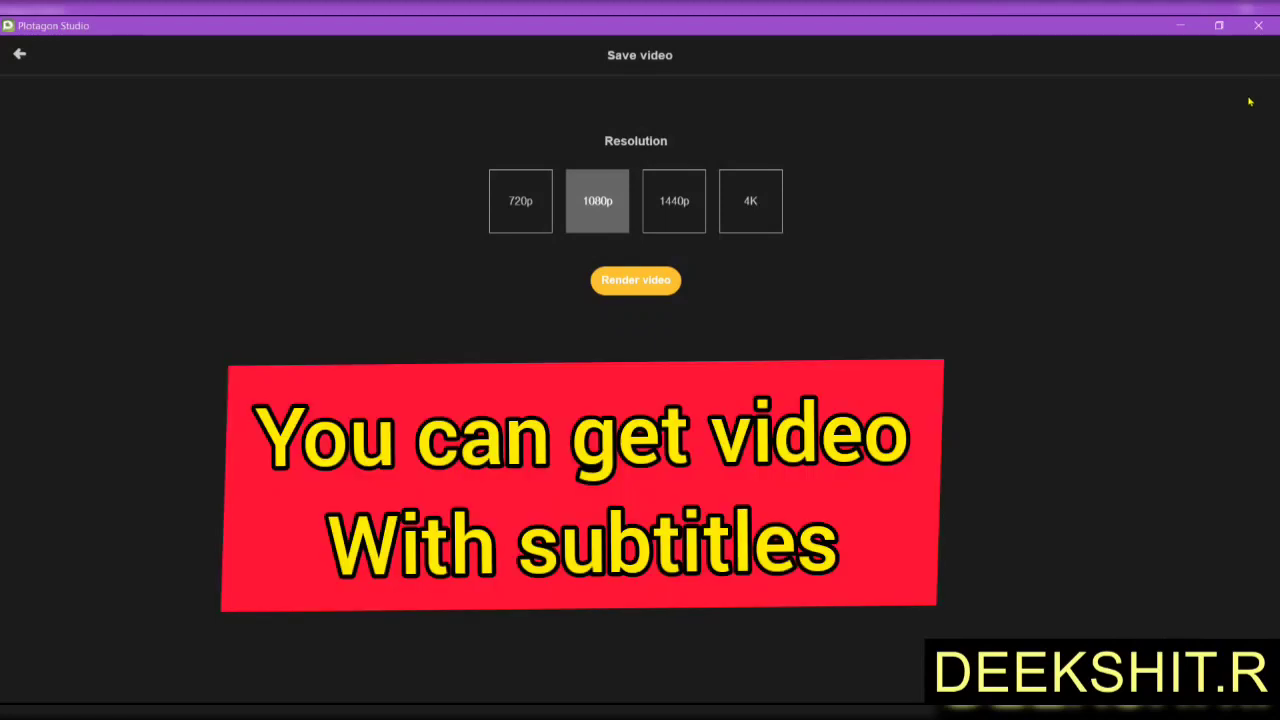
{"action": "left_click", "coordinate": [735, 193]}
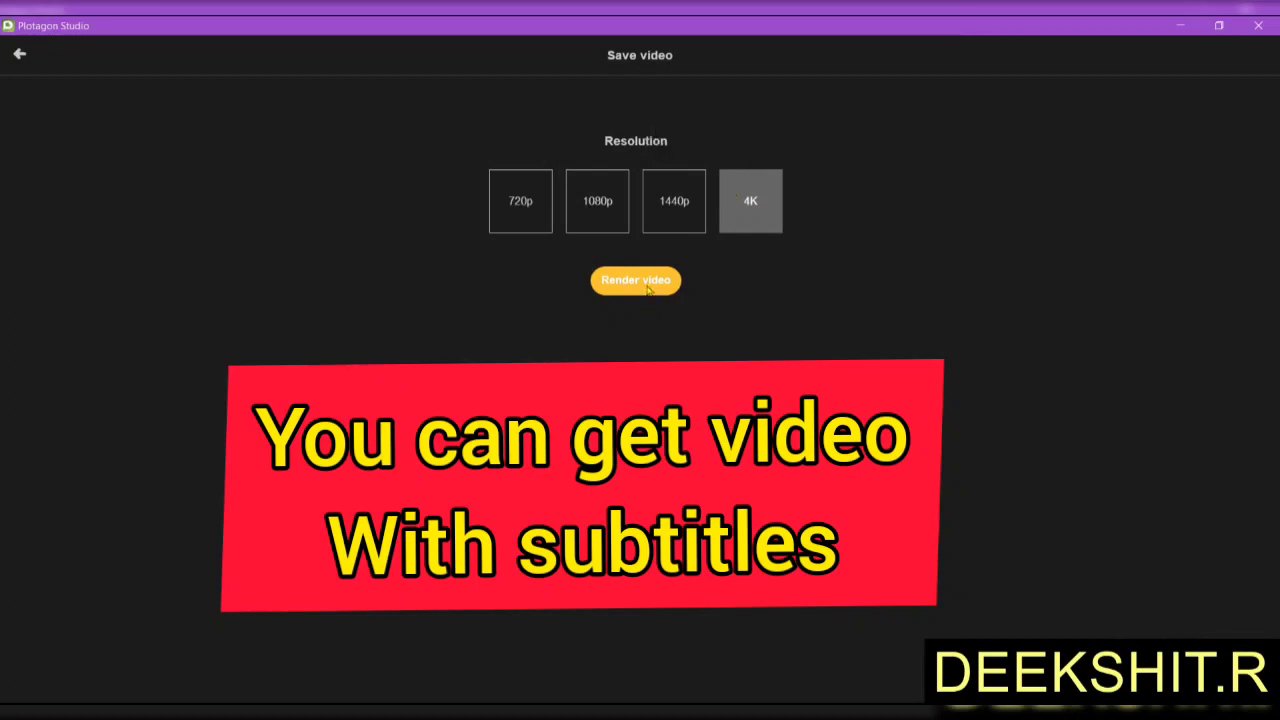
{"action": "key", "text": "alt+Tab"}
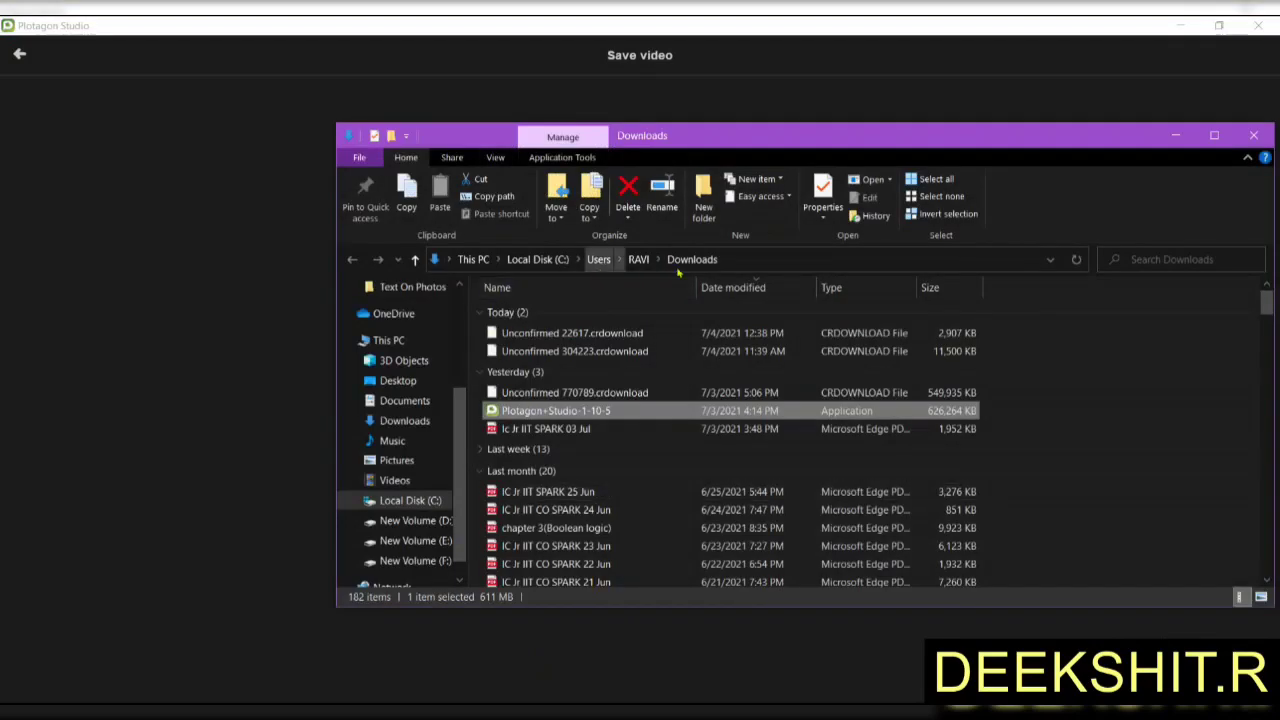
Minimize the Downloads folder window and switch to Brave's downloads page.
{"action": "left_click", "coordinate": [1175, 135]}
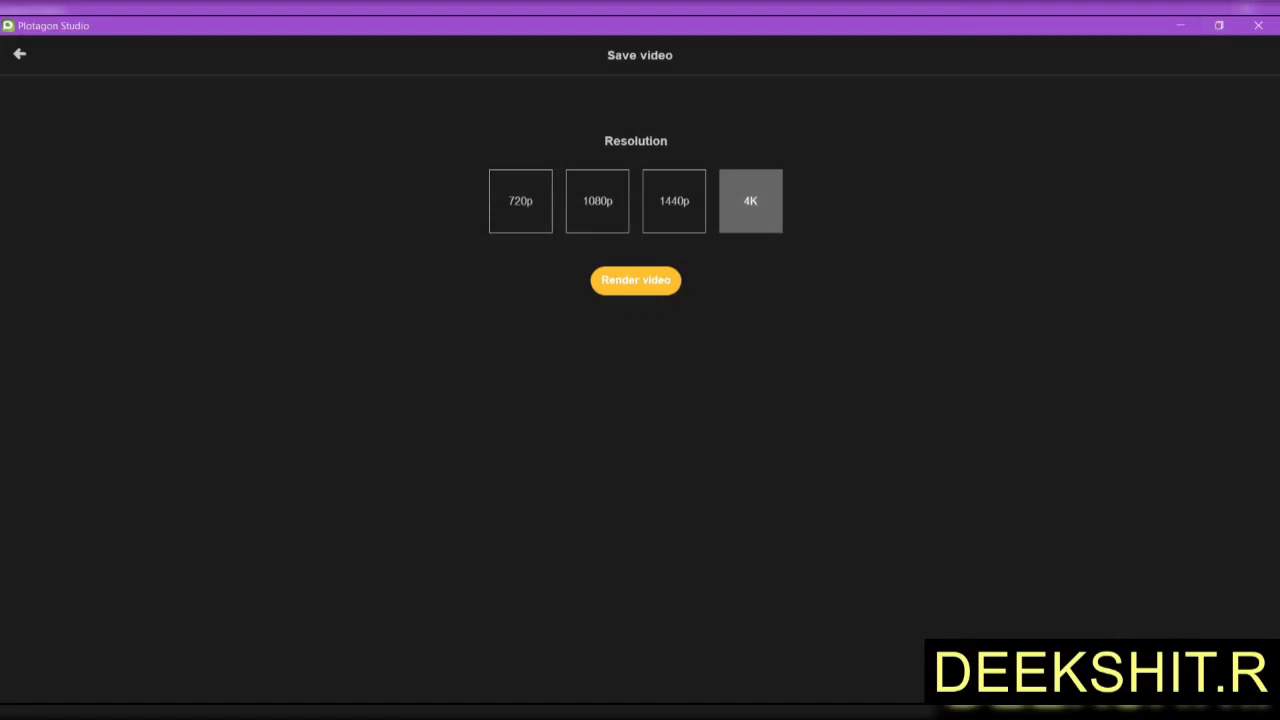
{"action": "key", "text": "alt+Tab"}
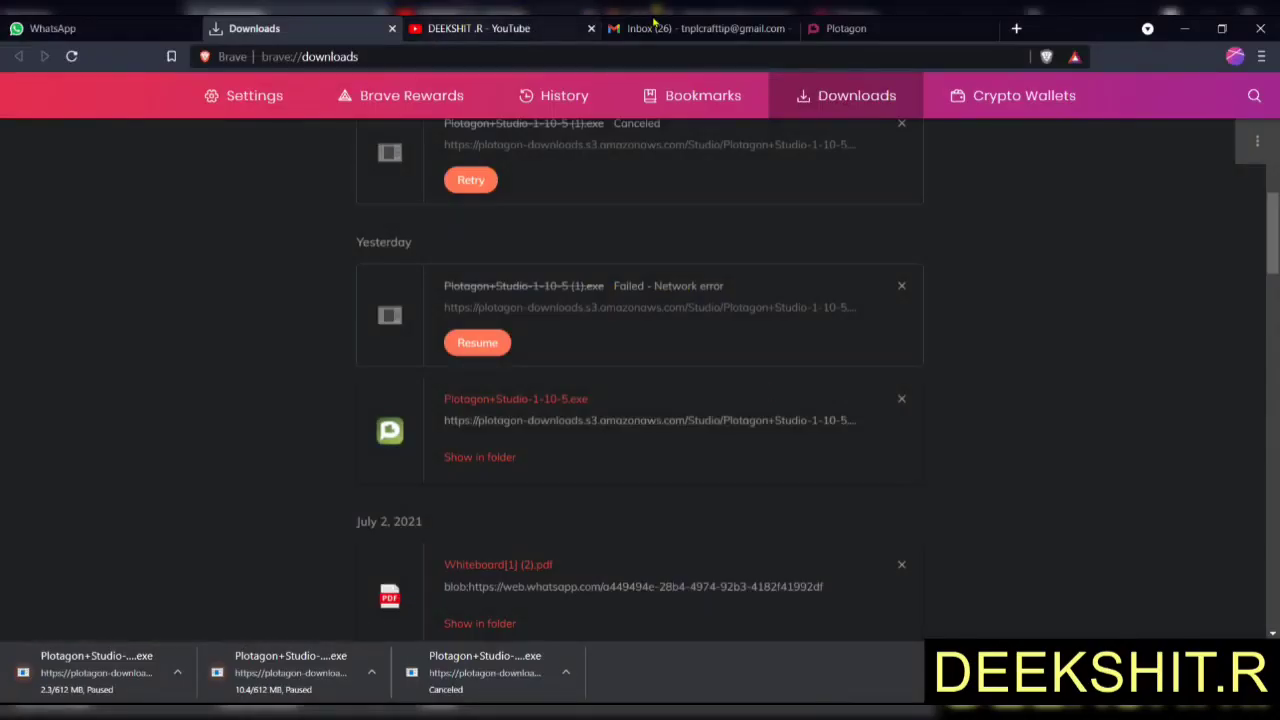
Show the YouTube channel videos tab in Brave with the window maximized.
{"action": "left_click", "coordinate": [478, 28]}
{"action": "left_click", "coordinate": [1221, 28]}
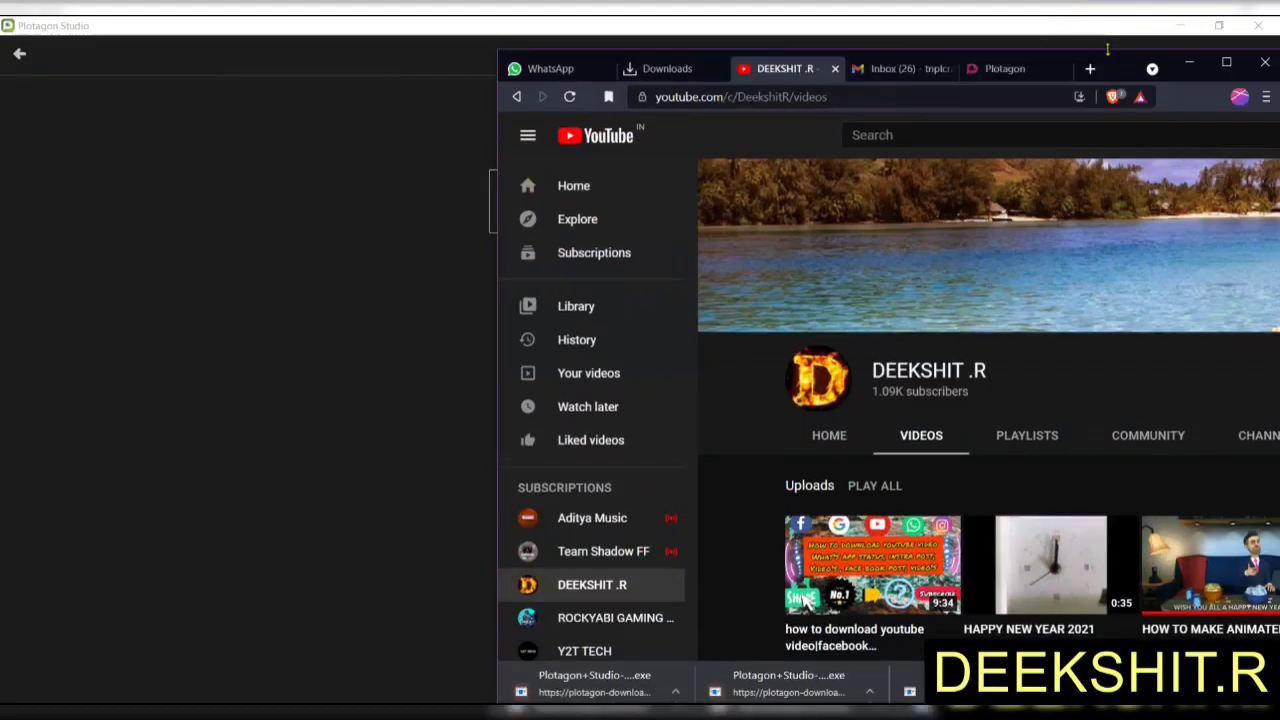
{"action": "key", "text": "super+Left"}
{"action": "key", "text": "super+Up"}
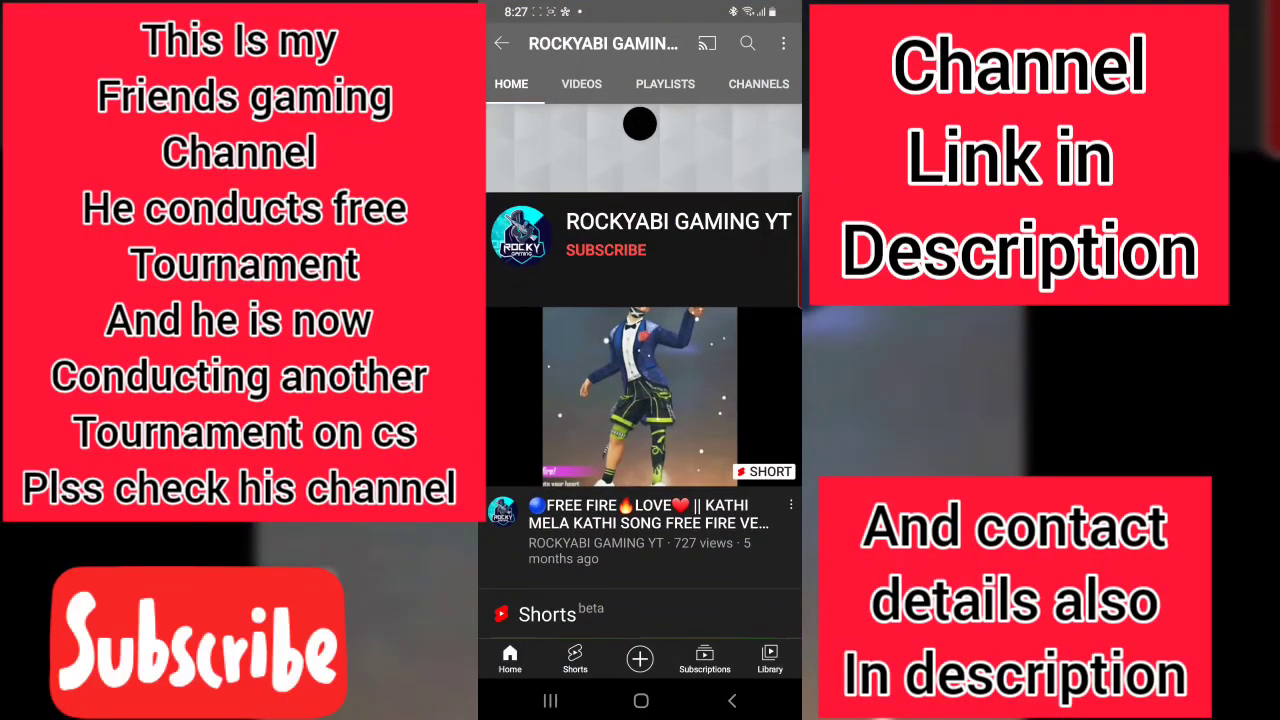
Refresh the gaming channel page, subscribe, and set its notification bell to All.
{"action": "left_click_drag", "start_coordinate": [640, 124], "coordinate": [640, 146]}
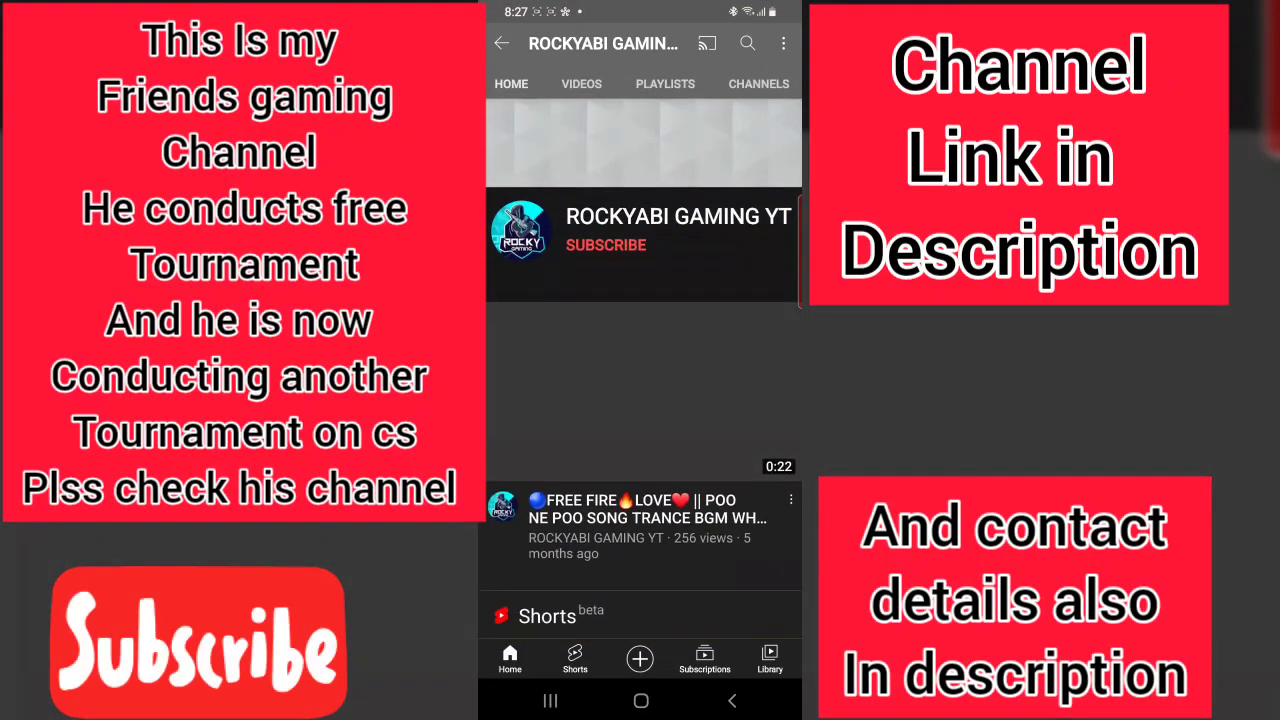
{"action": "left_click", "coordinate": [606, 250]}
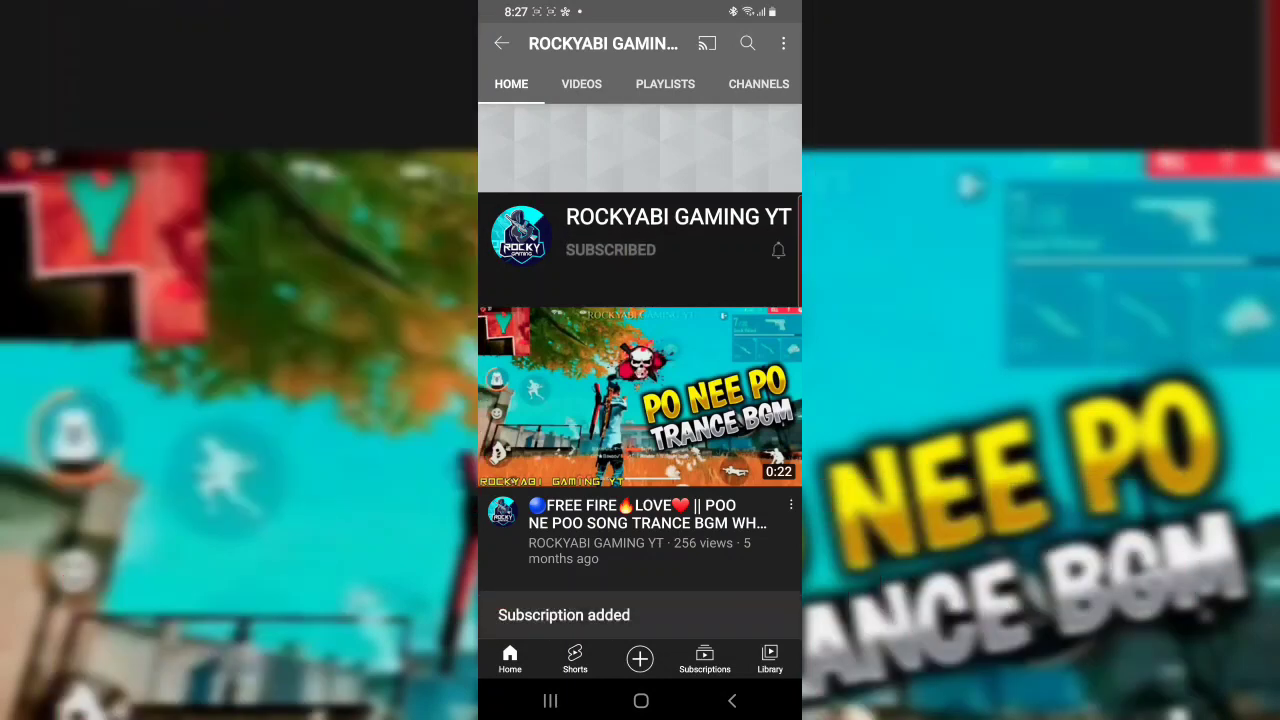
{"action": "left_click", "coordinate": [777, 251]}
{"action": "left_click", "coordinate": [690, 211]}
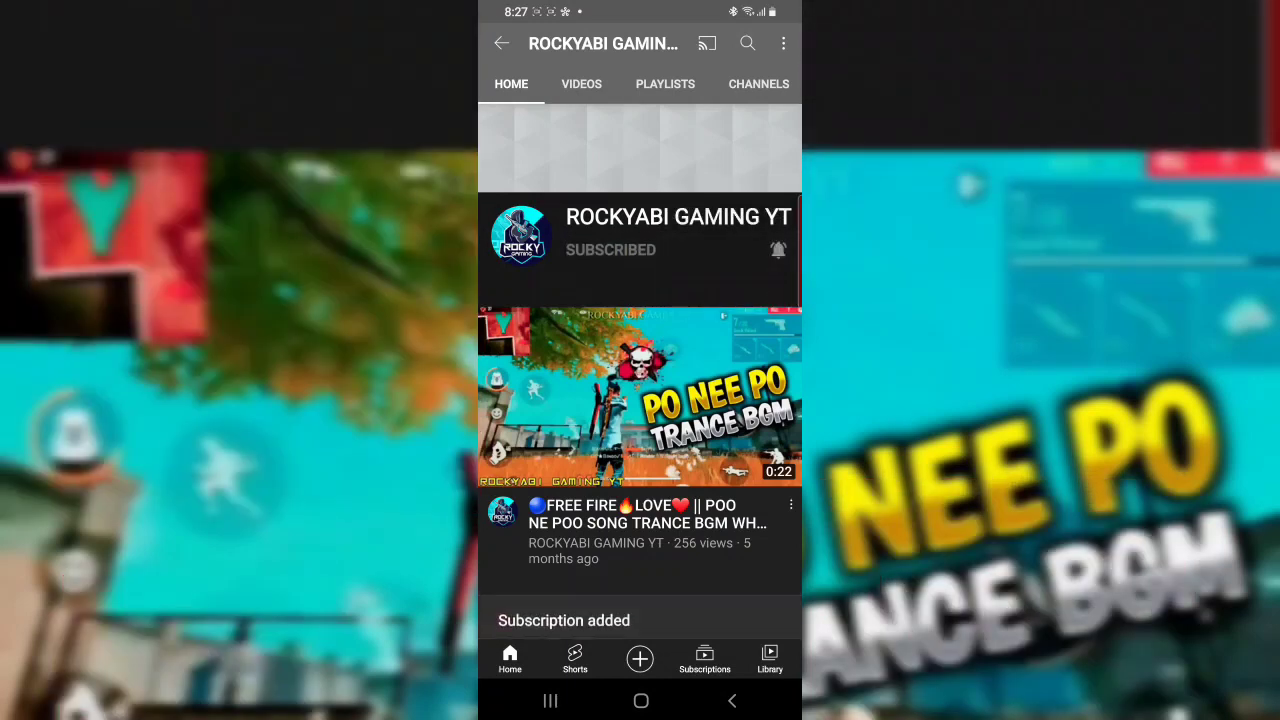